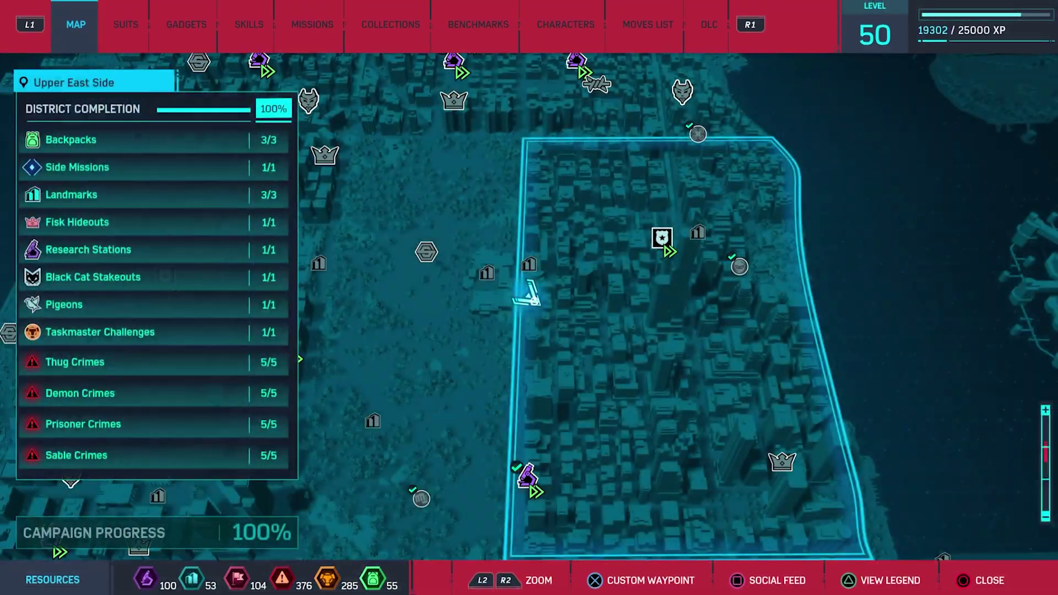
Browse the owned Spider-Man suits as far as the Classic Suit (Repaired) and return to the game without equipping one.
key("e")
key("Return")
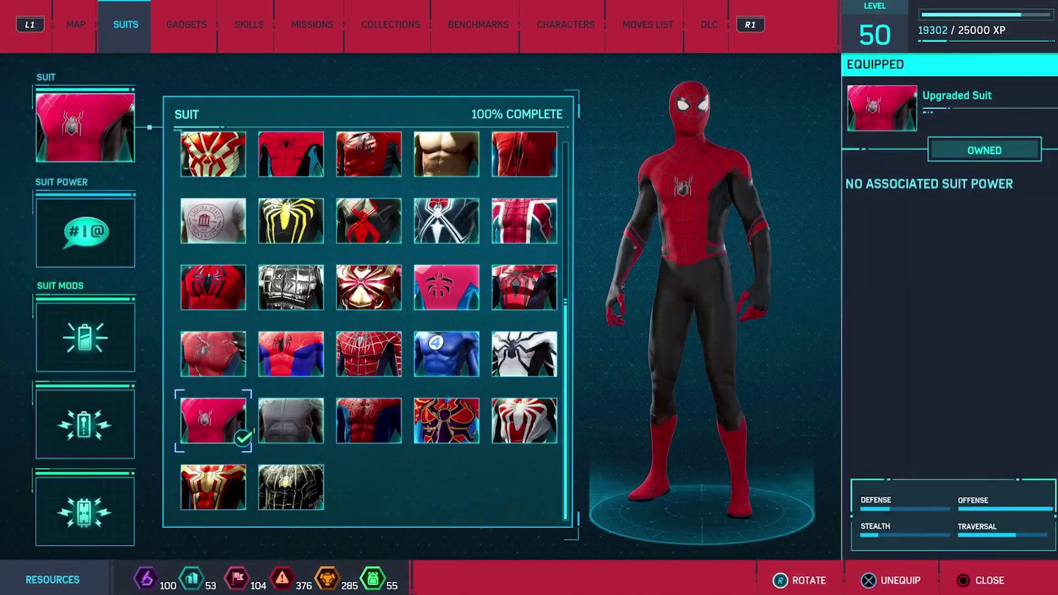
key("Down")
key("Down")
key("Right")
key("Right")
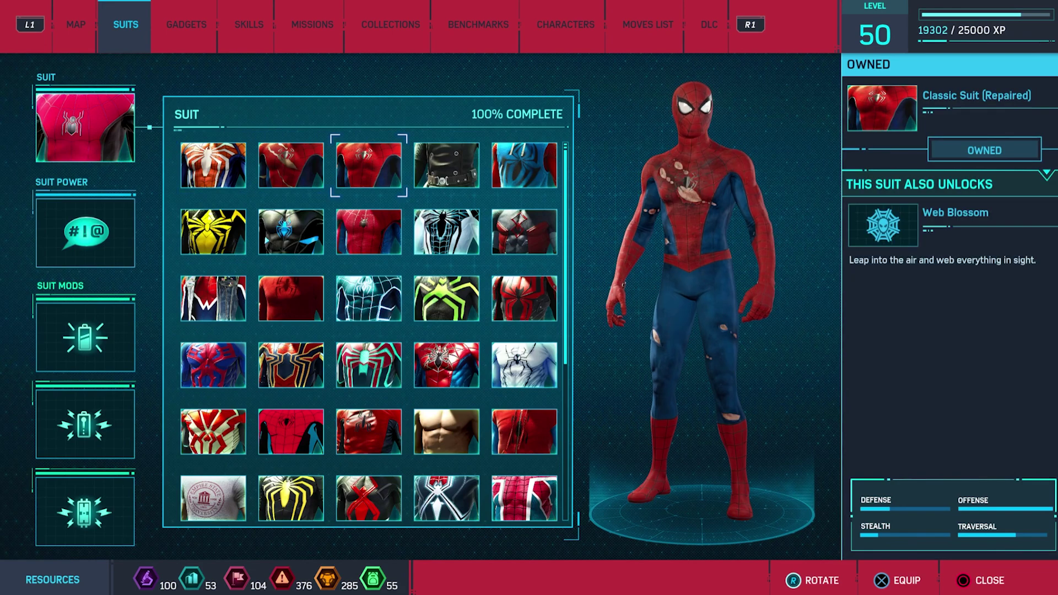
key("Escape")
key("Escape")
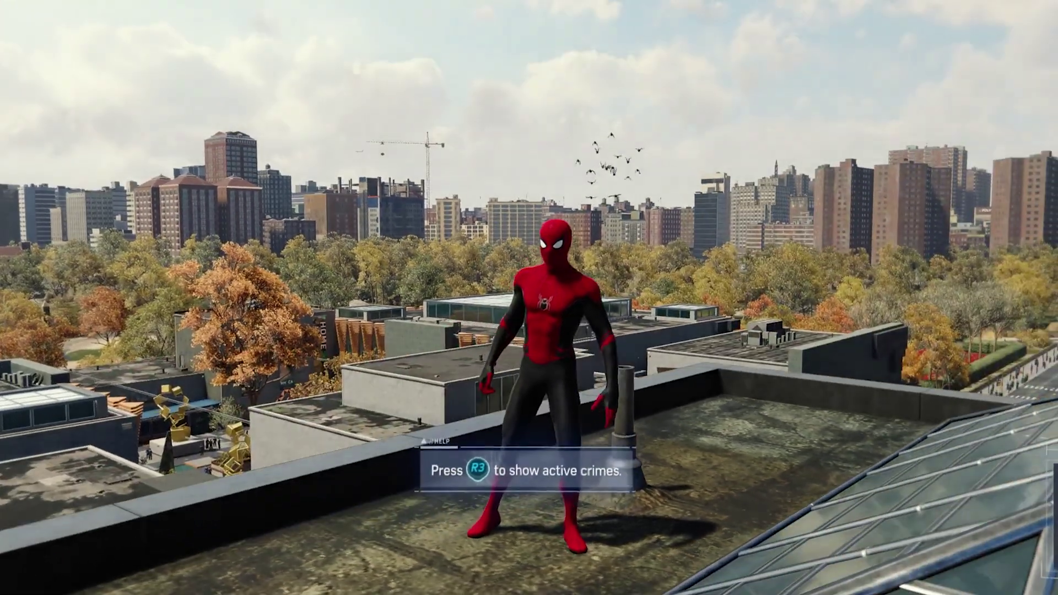
key("Escape")
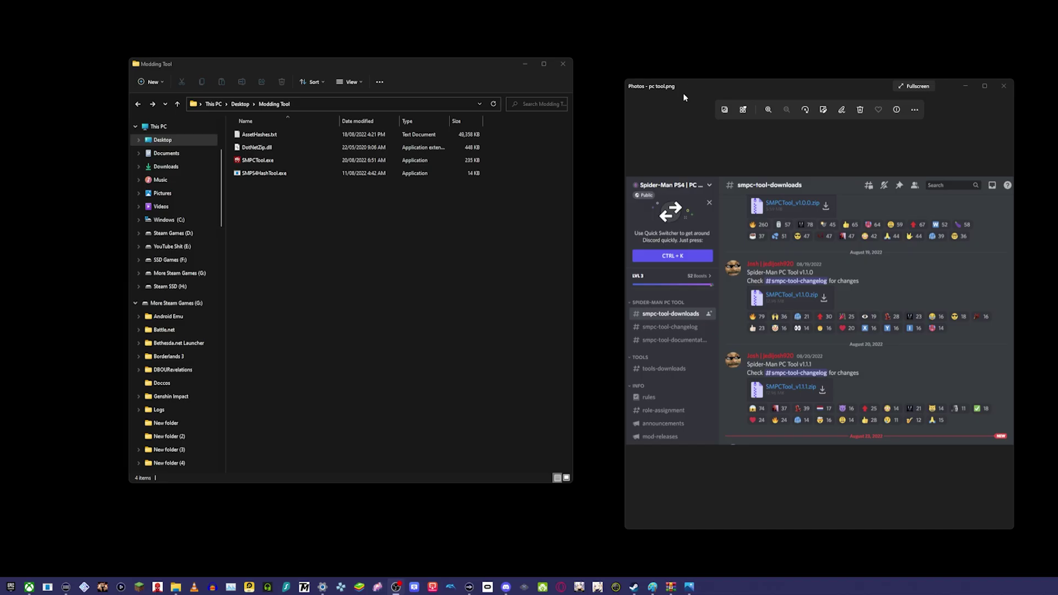
Enlarge the image of the SMPCTool_v1.1.1.zip download post and view the four files in the downloaded archive.
double_click(683, 94)
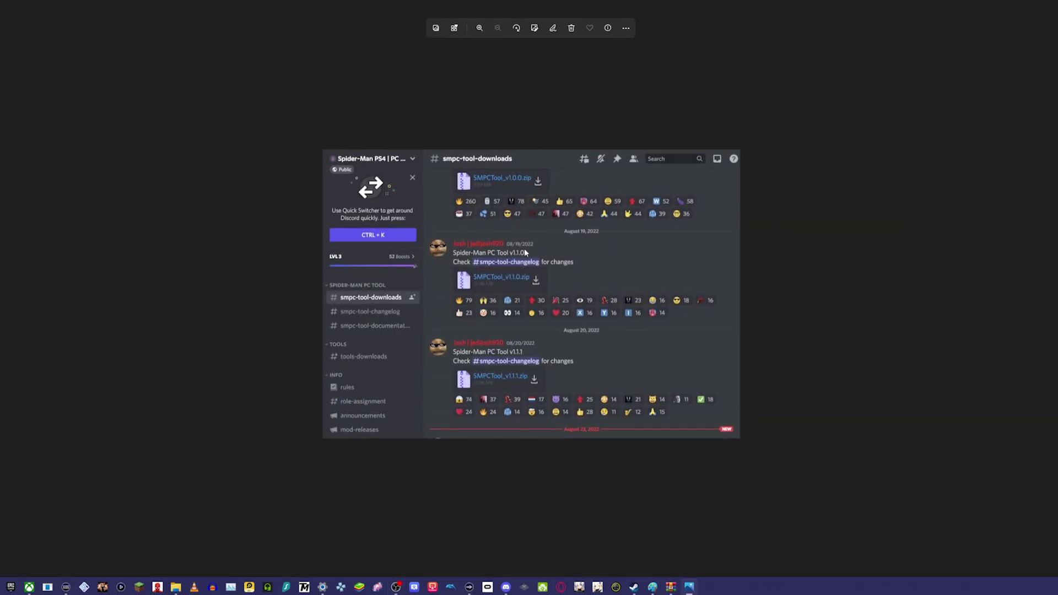
scroll(525, 253, "up", 5)
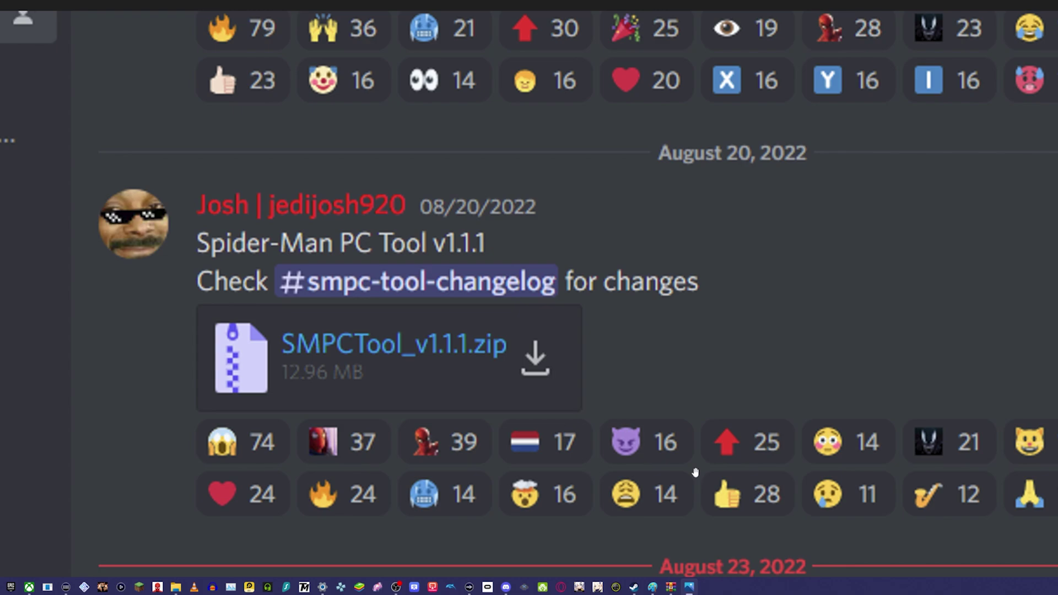
left_click(671, 587)
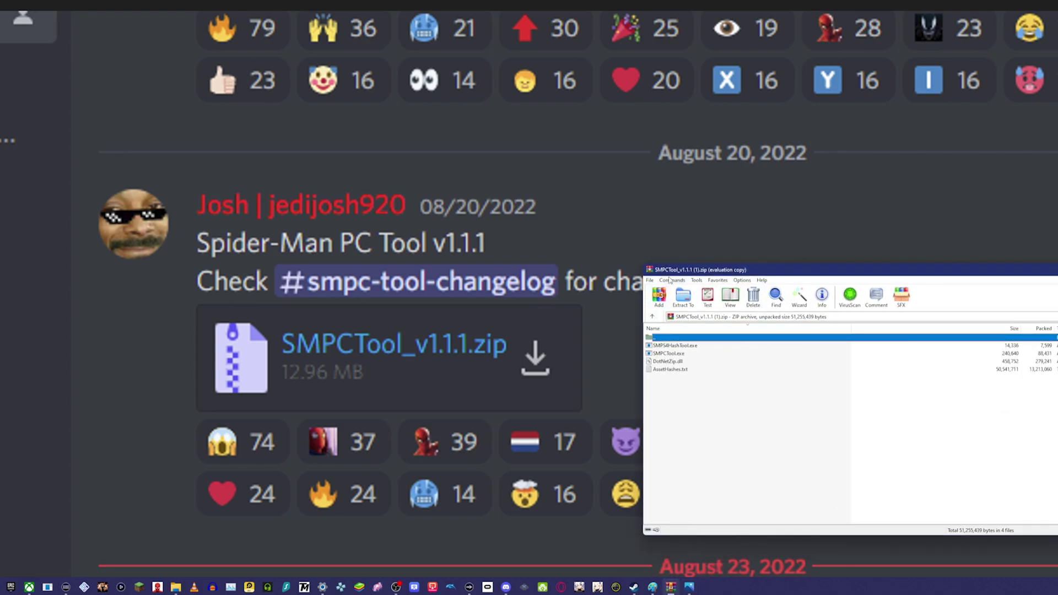
left_click_drag(680, 272, 277, 181)
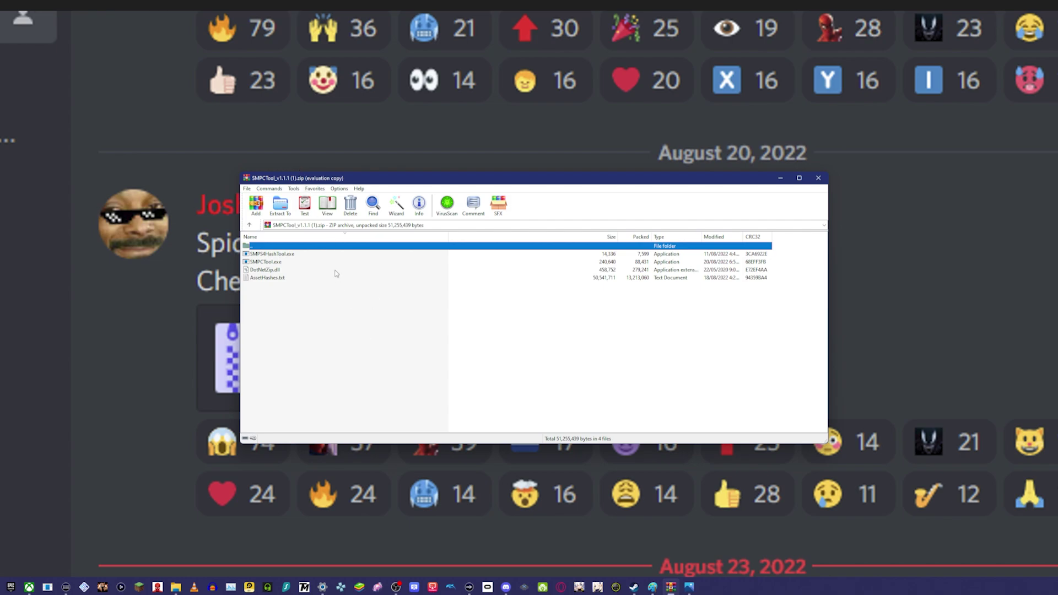
left_click_drag(325, 318, 274, 254)
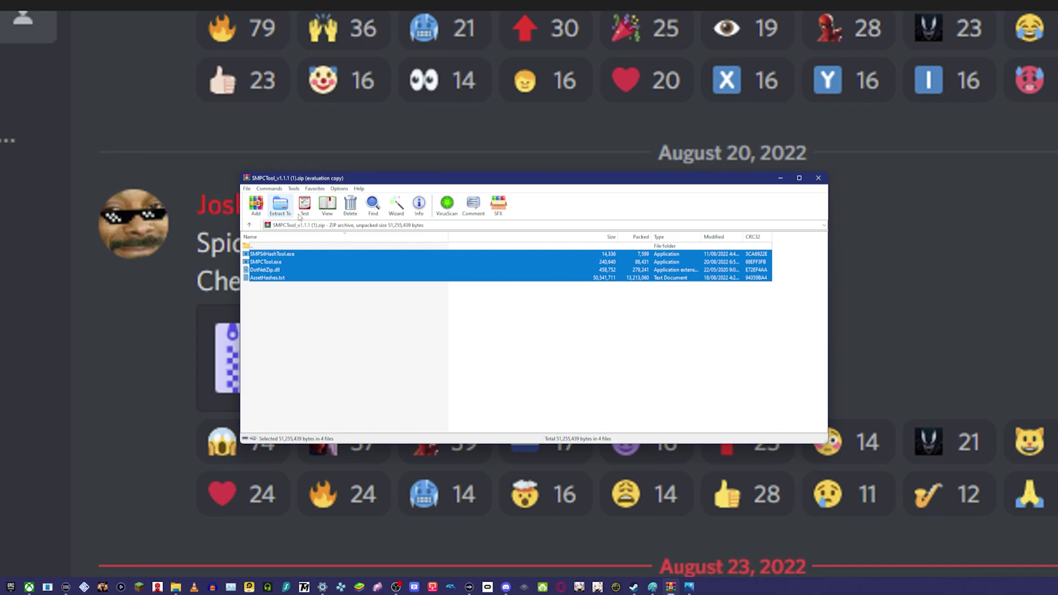
left_click(779, 179)
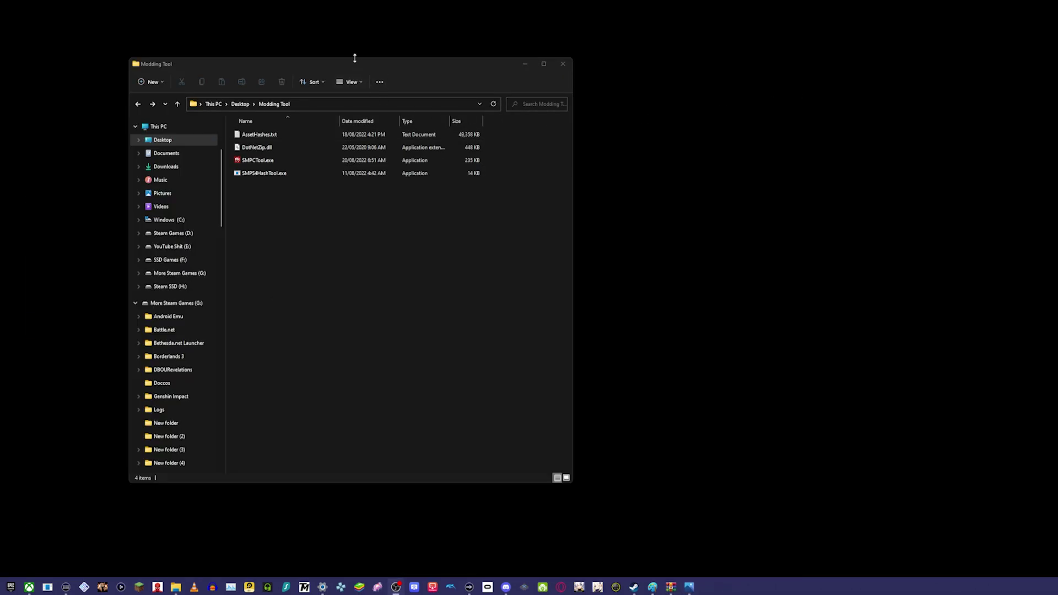
left_click_drag(361, 60, 386, 59)
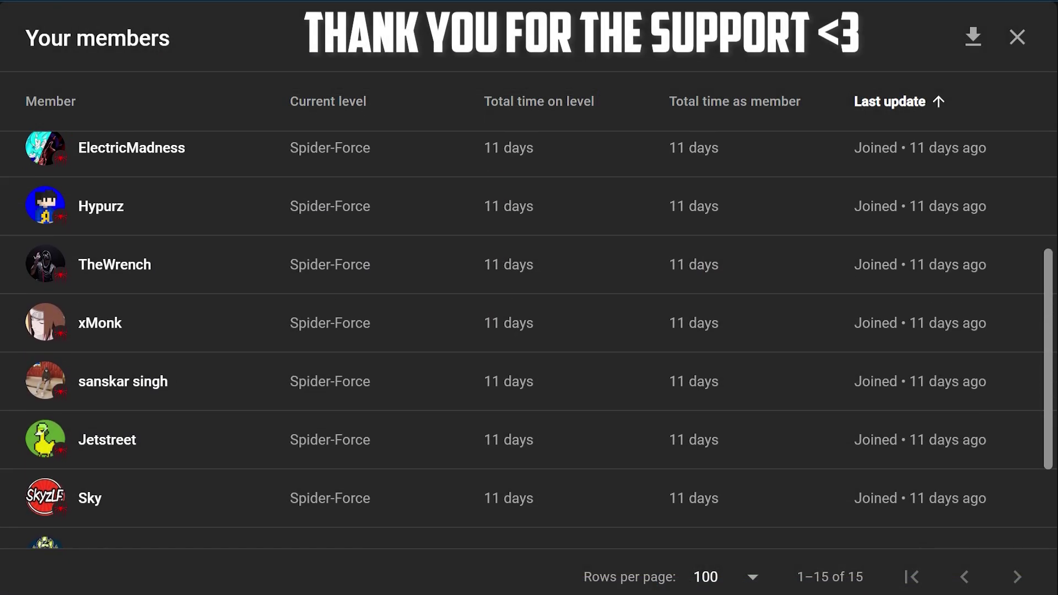
left_click_drag(1048, 304, 1048, 187)
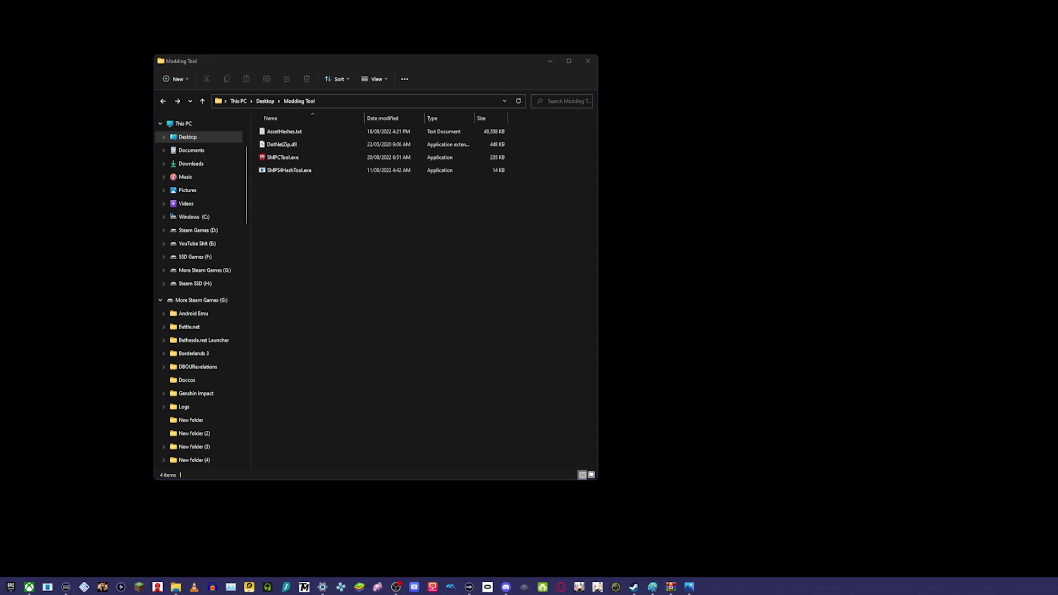
Bring up the Nexus Mods page for Marvel's Spider-Man Remastered and look through today's new mods.
left_click_drag(606, 593, 611, 1)
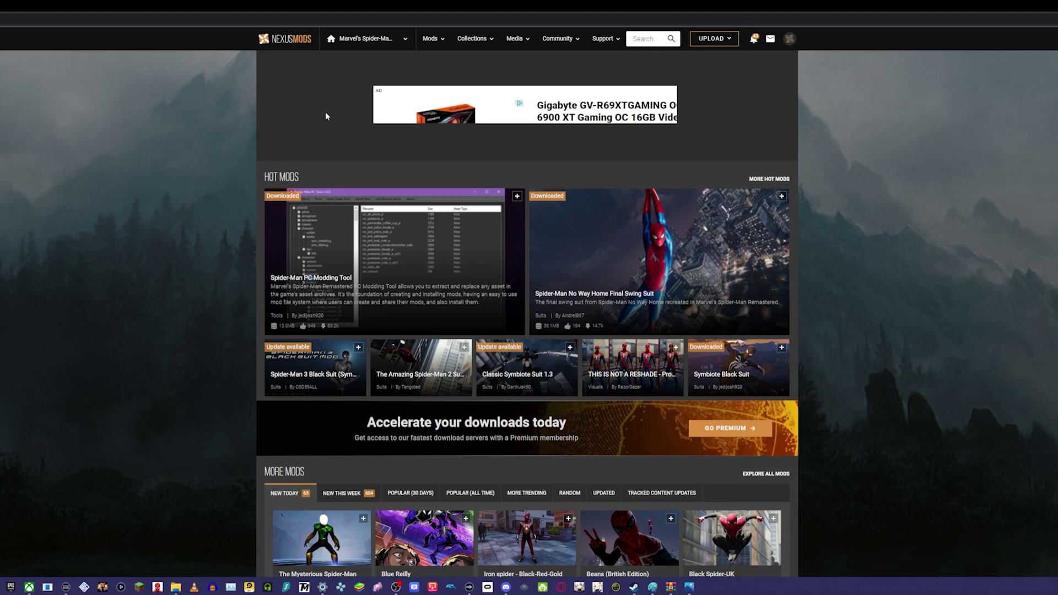
left_click_drag(499, 5, 451, 103)
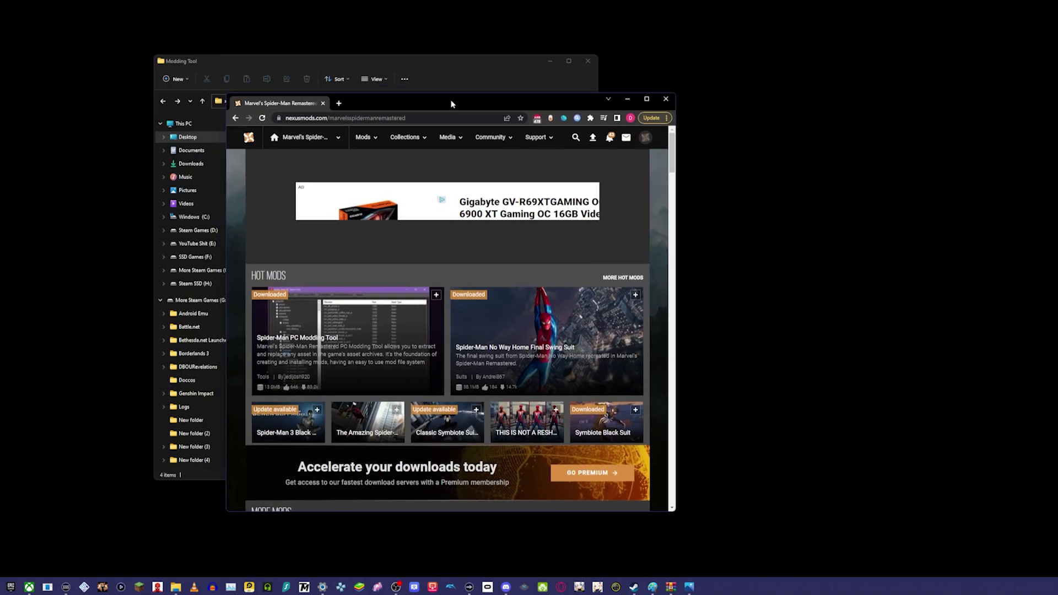
left_click(641, 99)
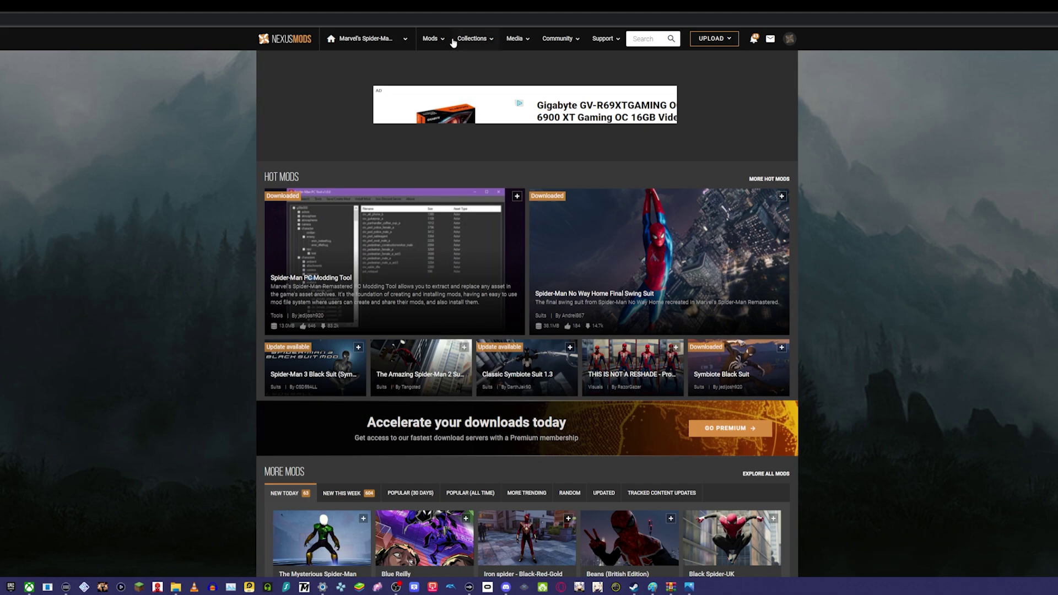
scroll(465, 318, "down", 3)
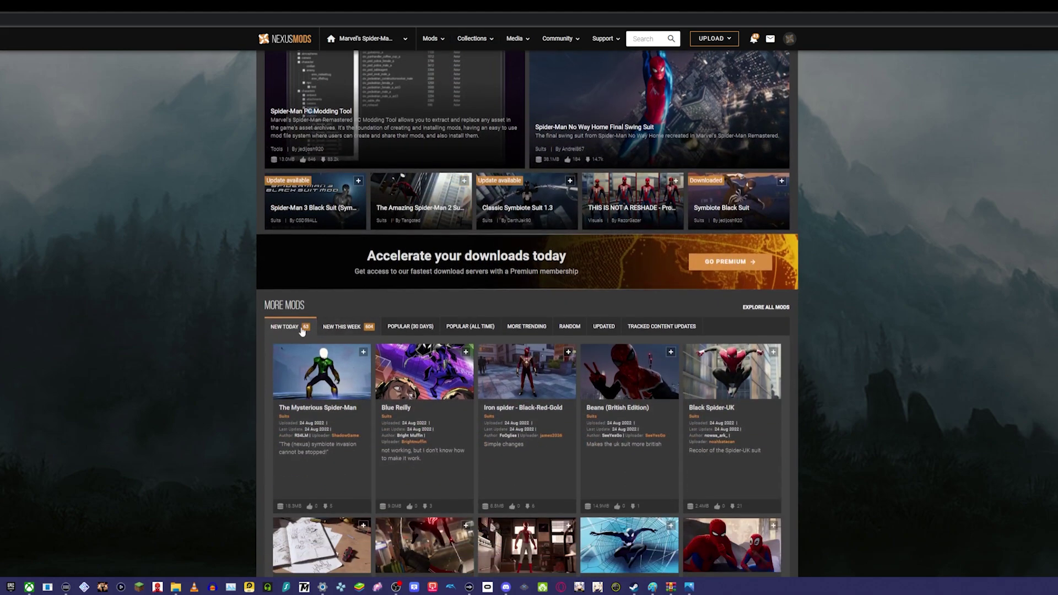
scroll(333, 325, "down", 2)
scroll(295, 274, "down", 2)
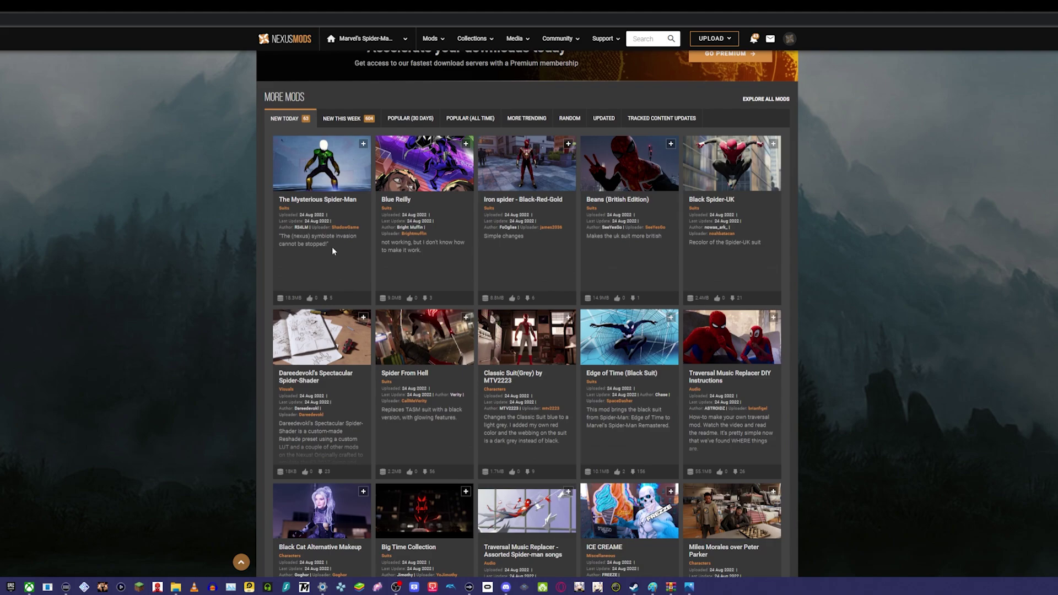
scroll(333, 251, "up", 1)
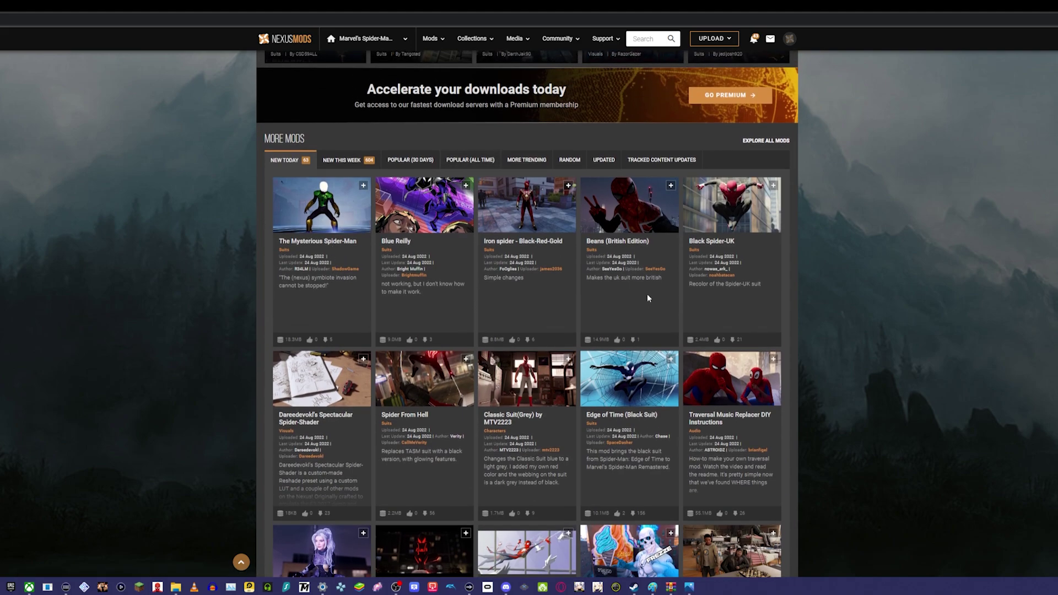
scroll(650, 282, "down", 3)
scroll(650, 282, "up", 6)
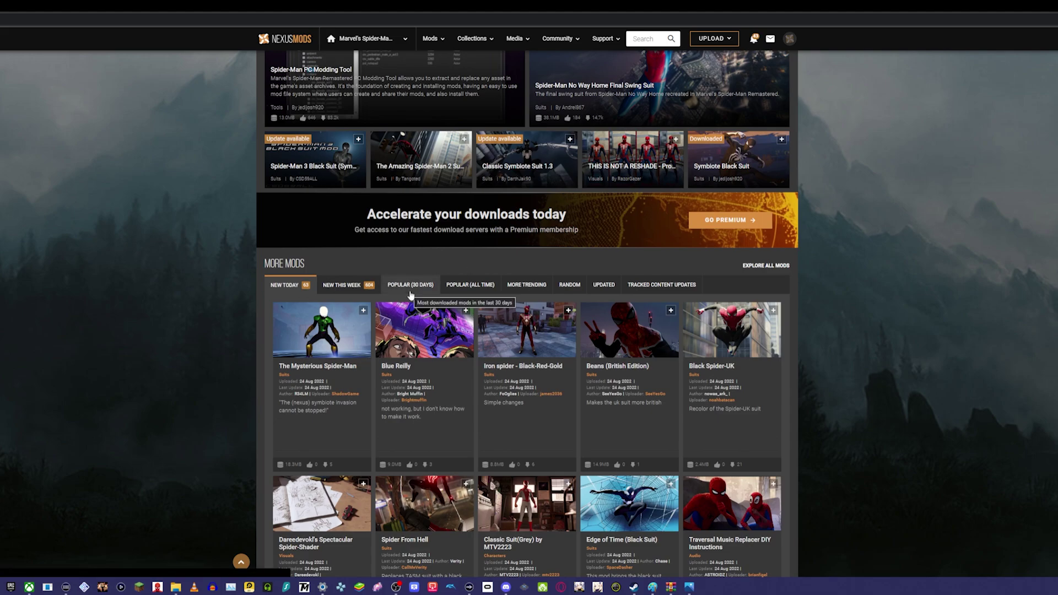
Show the most popular mods of the last 30 days and look through them.
left_click(411, 292)
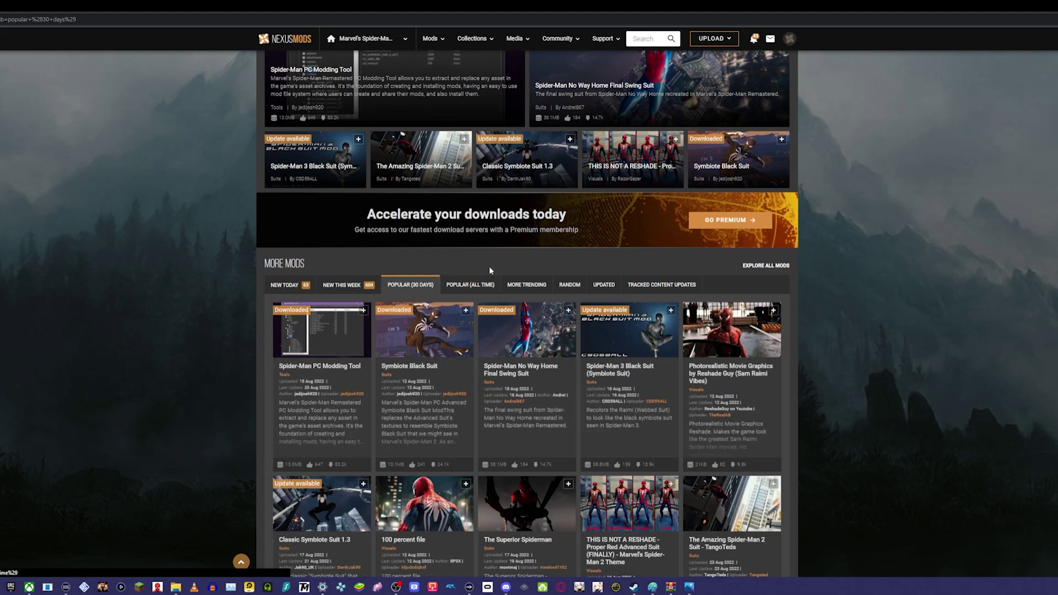
scroll(535, 352, "down", 5)
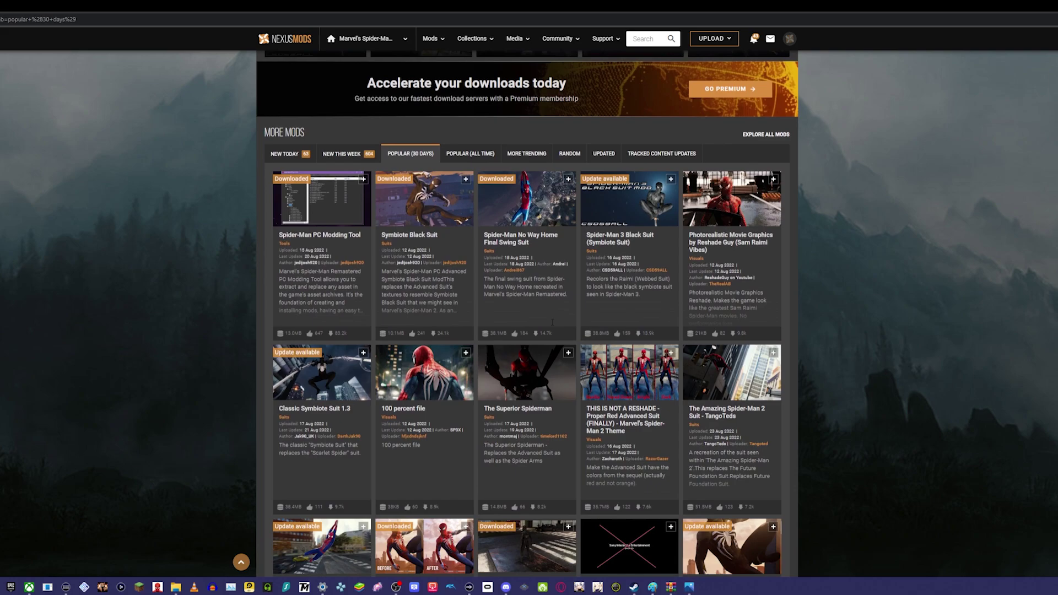
scroll(759, 311, "down", 2)
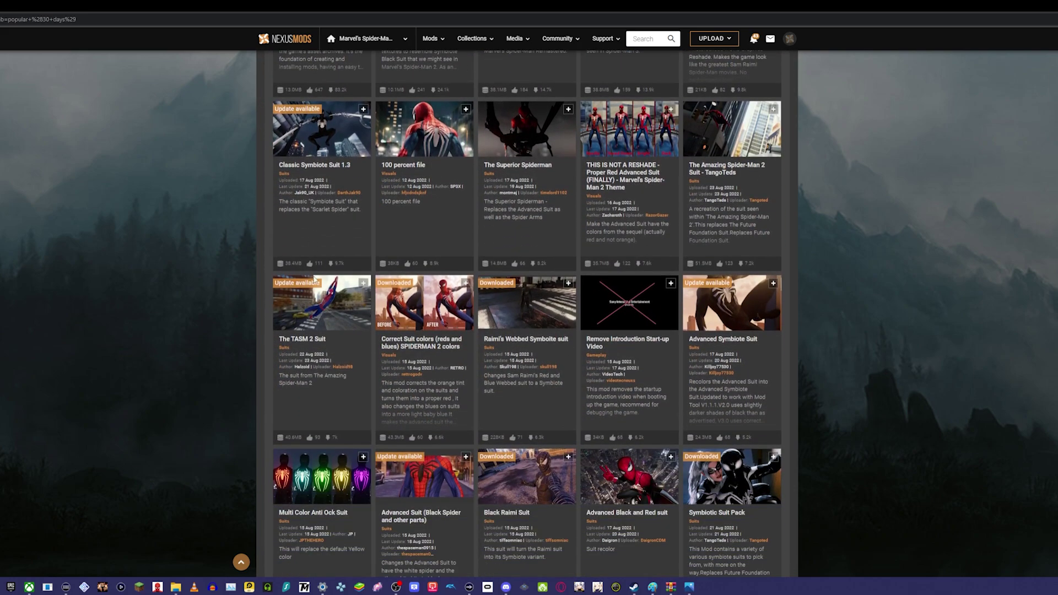
scroll(702, 413, "down", 4)
scroll(701, 413, "up", 8)
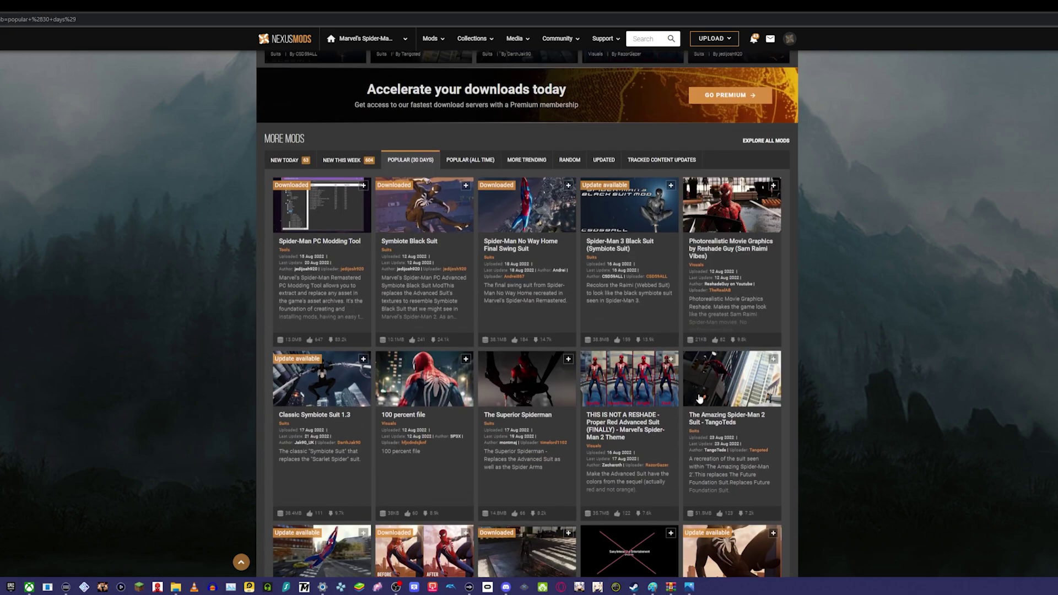
scroll(699, 398, "up", 3)
scroll(501, 250, "up", 1)
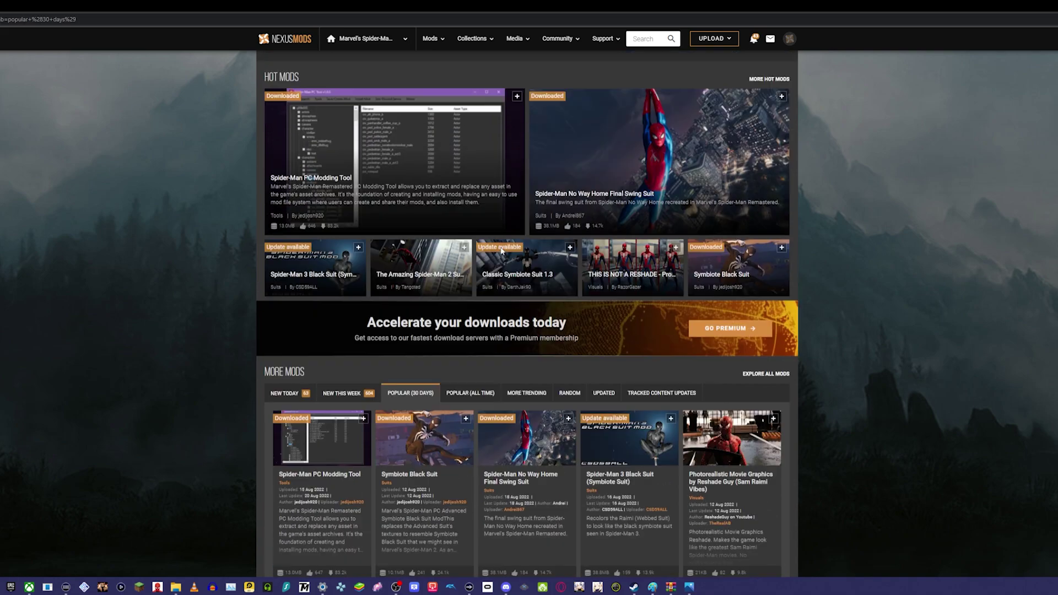
Download the Spider-Man No Way Home Final Swing Suit mod manually, using the free slow download.
scroll(502, 251, "up", 5)
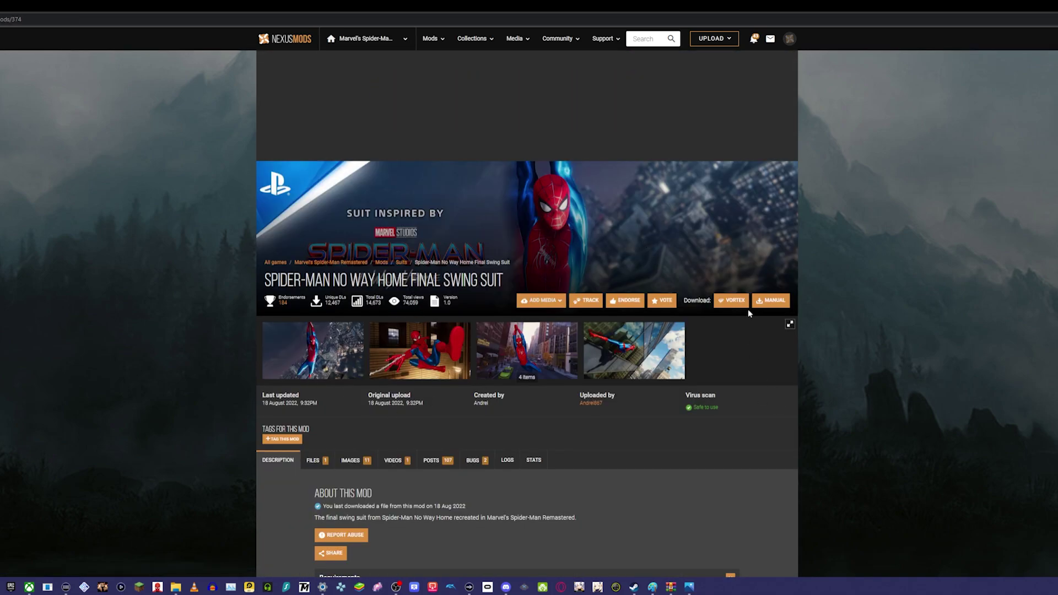
left_click(763, 303)
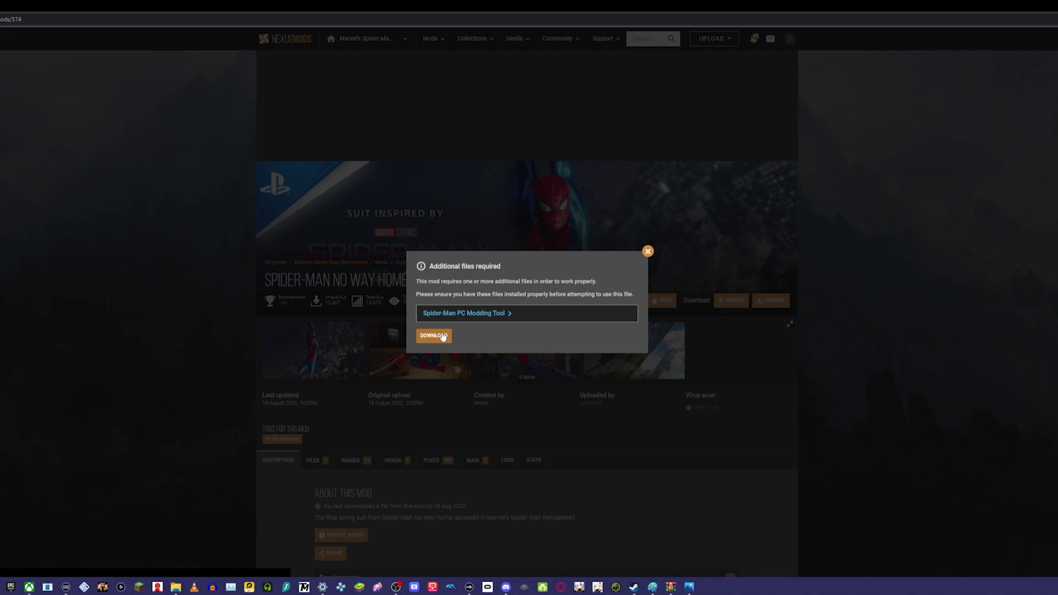
left_click(442, 337)
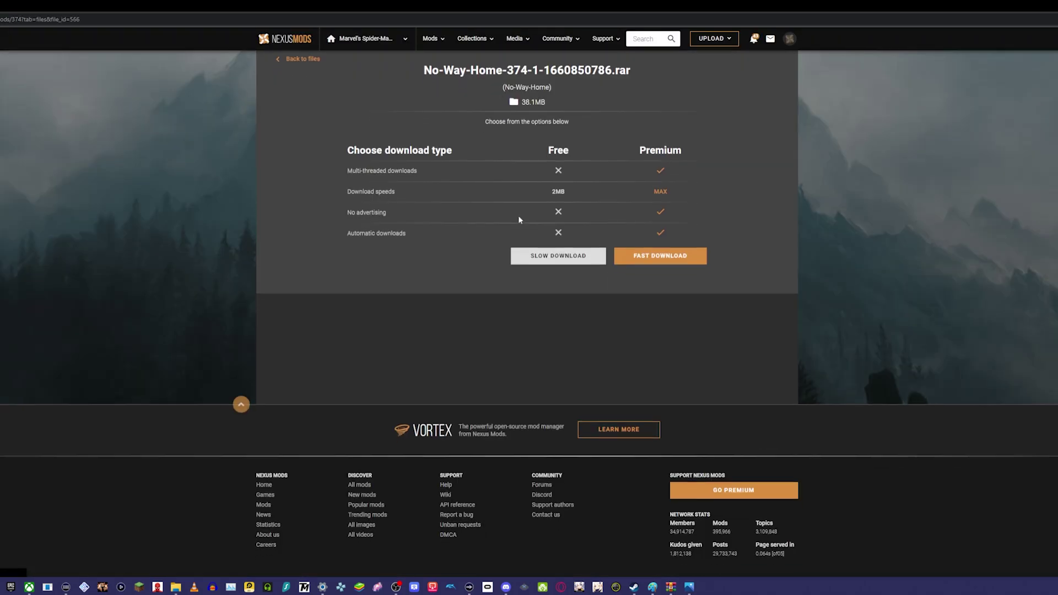
scroll(518, 219, "up", 3)
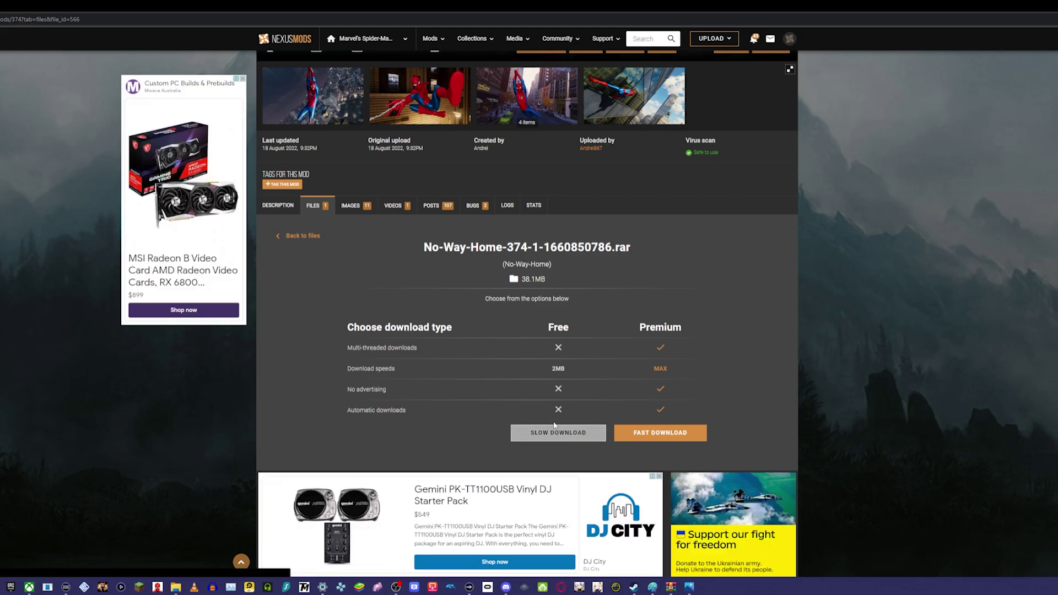
left_click(558, 433)
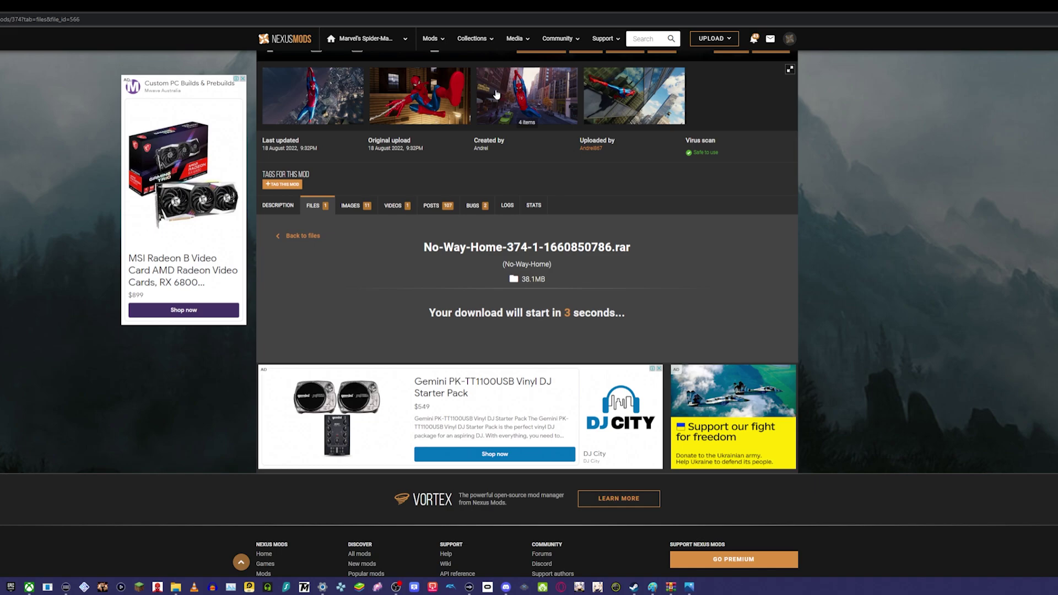
Create a folder named Mods inside the Modding Tool folder on the desktop.
left_click_drag(509, 4, 593, 23)
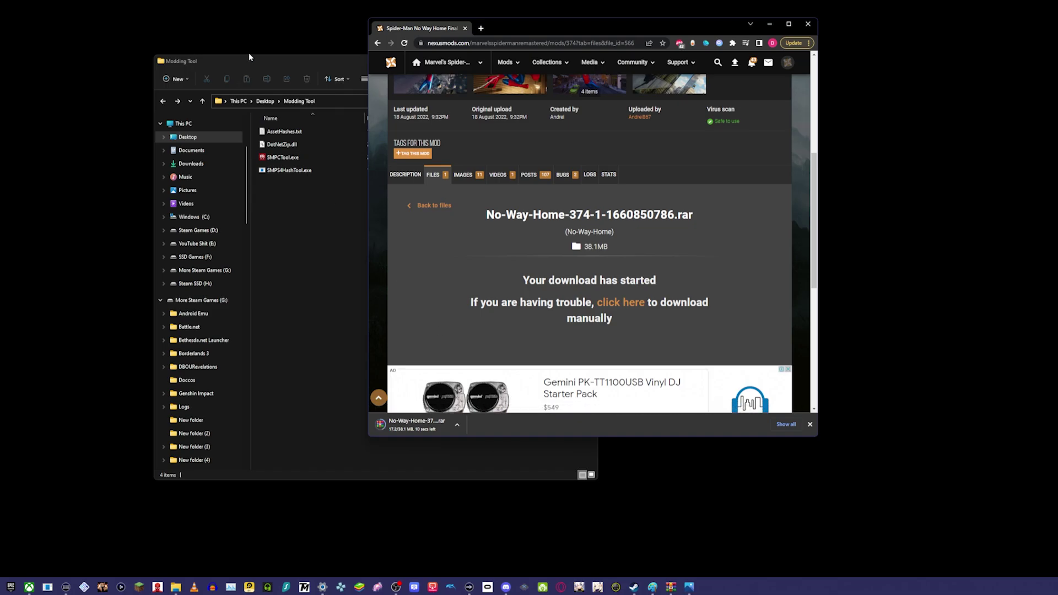
left_click_drag(252, 62, 103, 45)
right_click(163, 227)
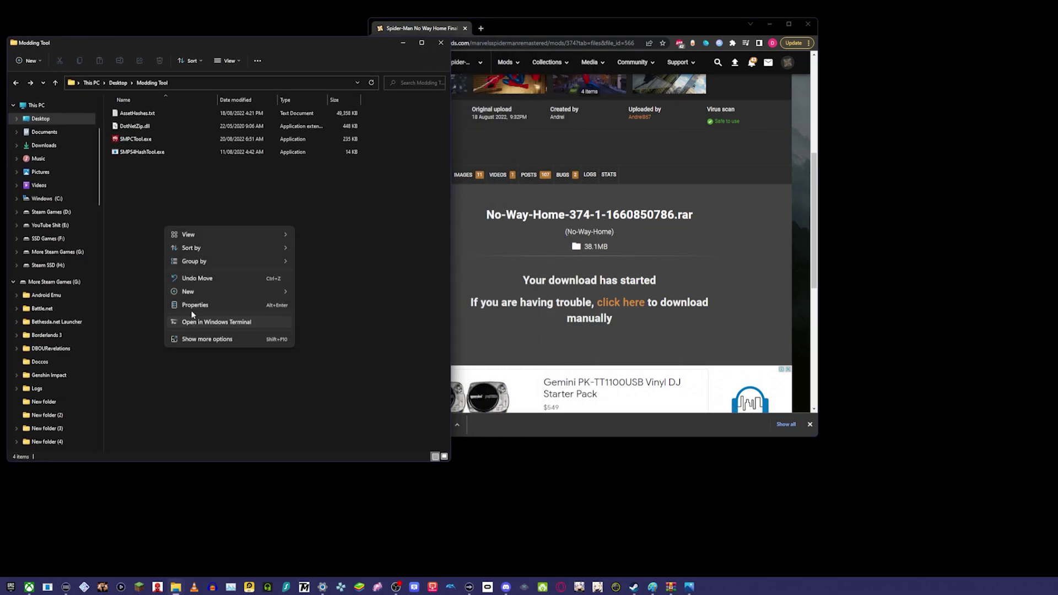
mouse_move(191, 292)
left_click(342, 293)
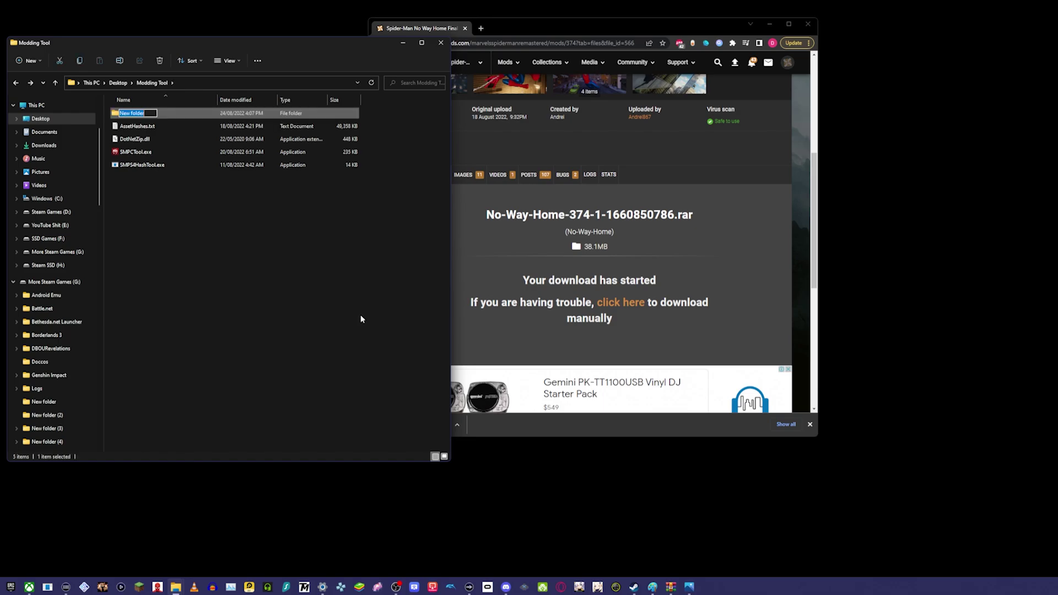
type("Mods")
key("Return")
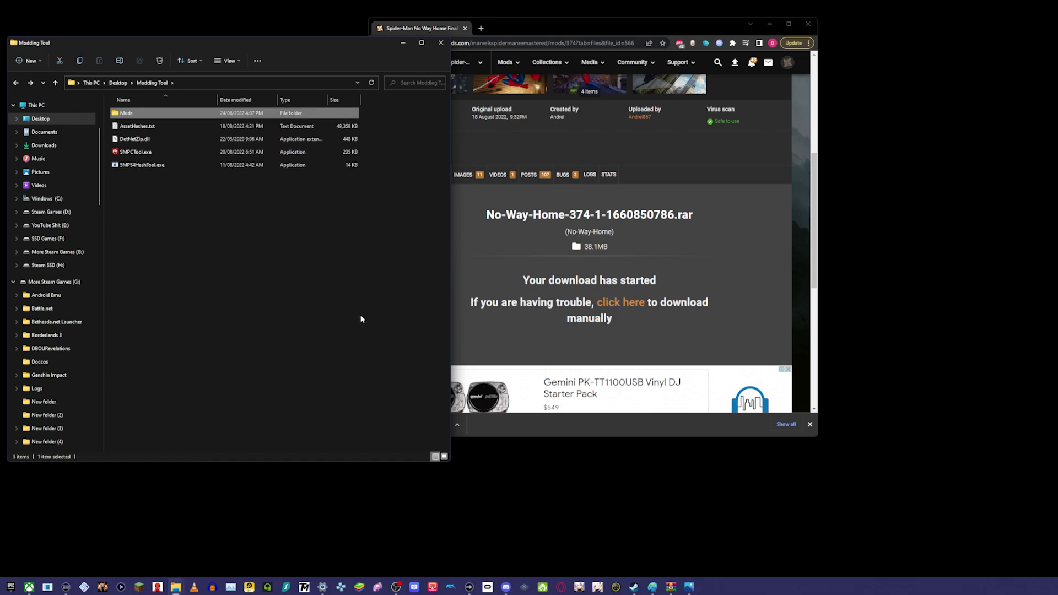
Open the downloaded No-Way-Home archive, extract No-Way-Home.smpcmod into the Mods folder of the Modding Tool folder, and close the archive.
left_click_drag(547, 37, 829, 20)
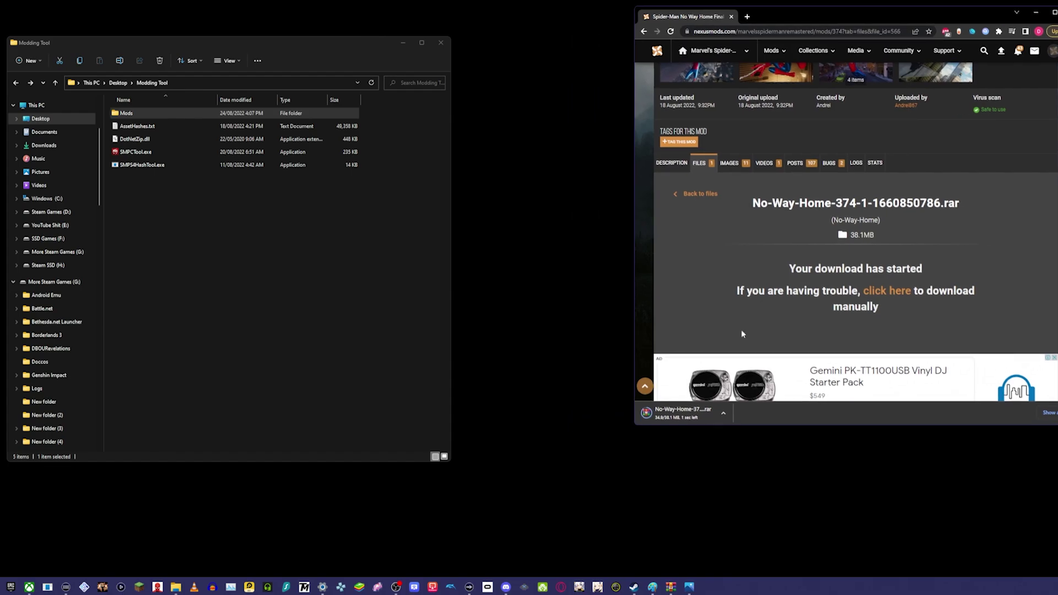
left_click(666, 415)
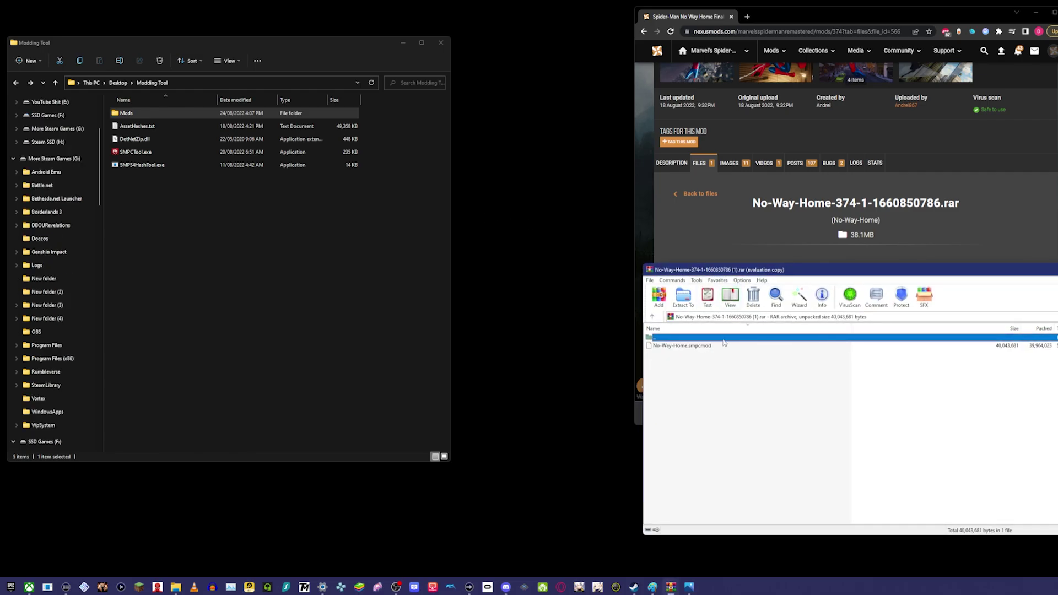
key("Escape")
left_click_drag(689, 346, 319, 320)
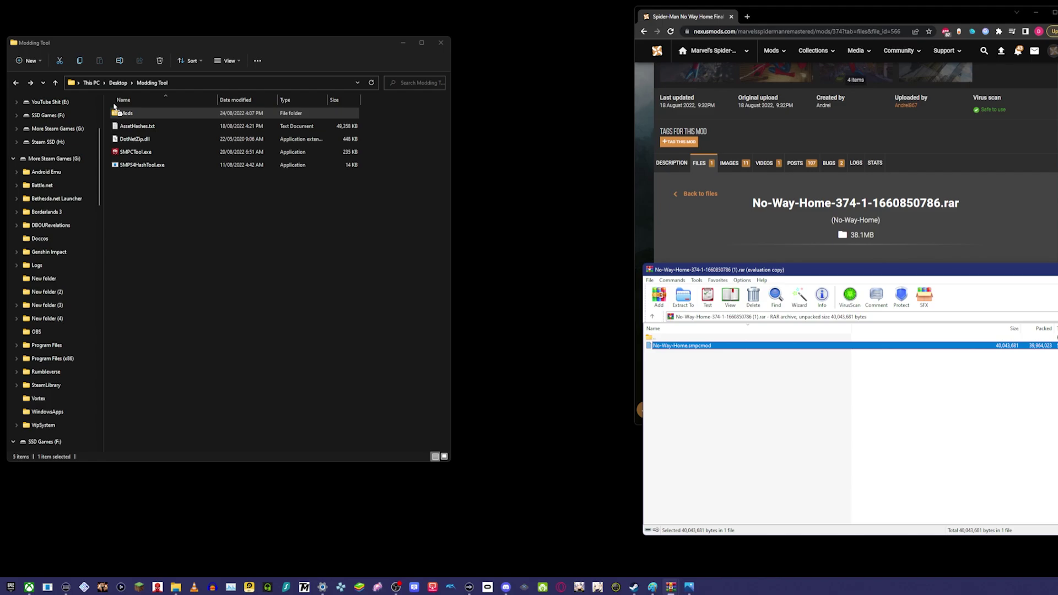
left_click(132, 114)
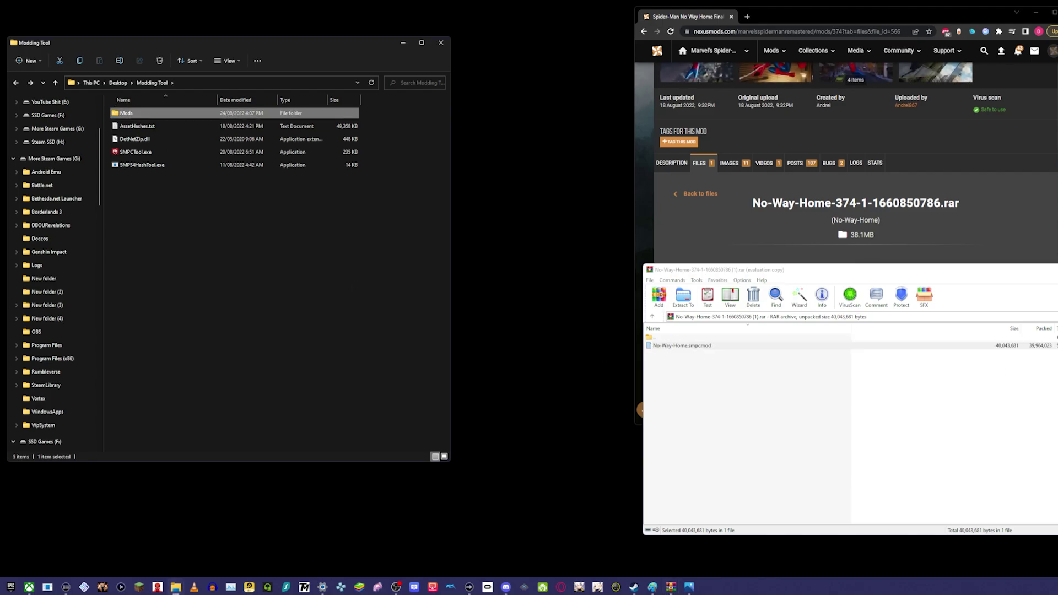
left_click(1057, 270)
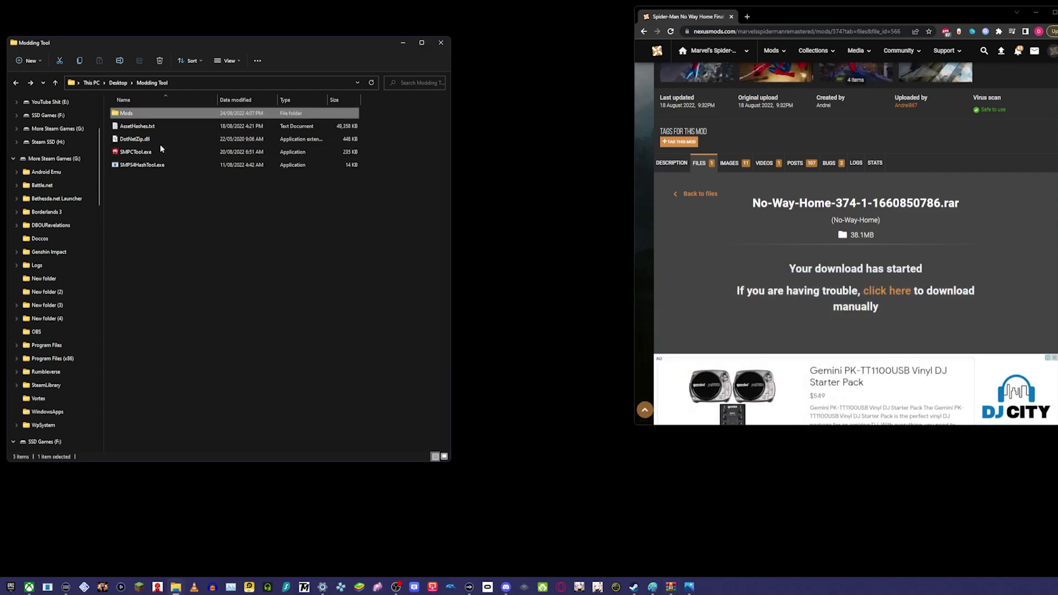
Launch SMPCTool.exe, and switch to Steam to browse the local files of Marvel's Spider-Man Remastered.
left_click(160, 155)
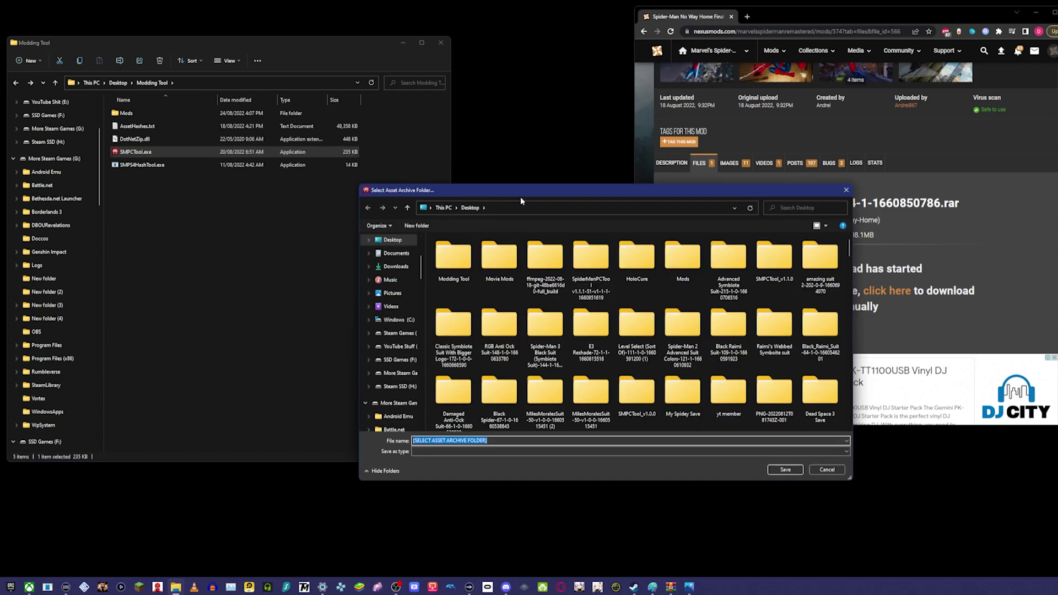
left_click_drag(521, 190, 480, 158)
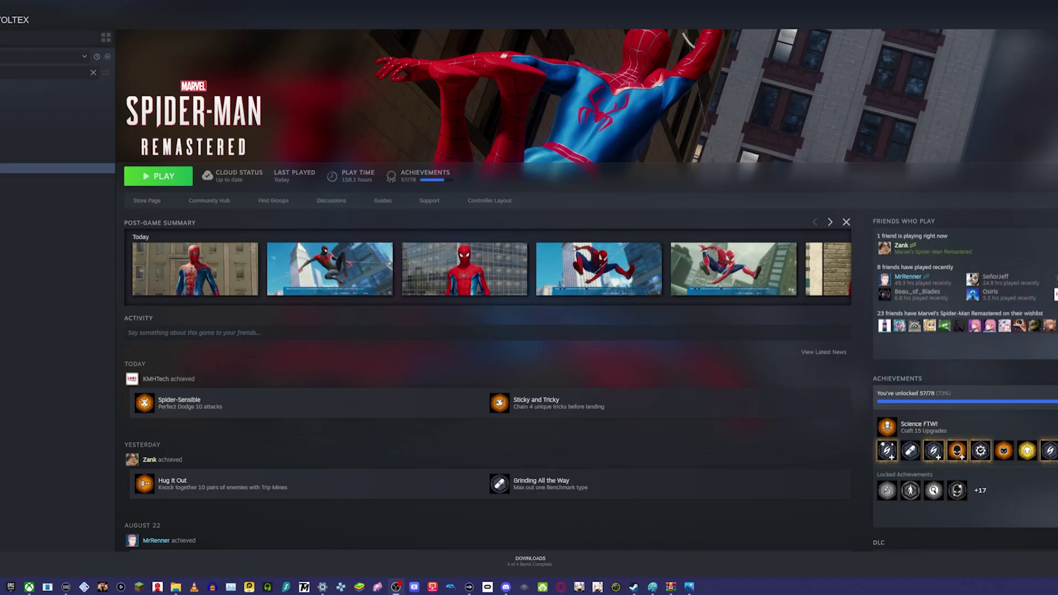
left_click_drag(233, 6, 307, 19)
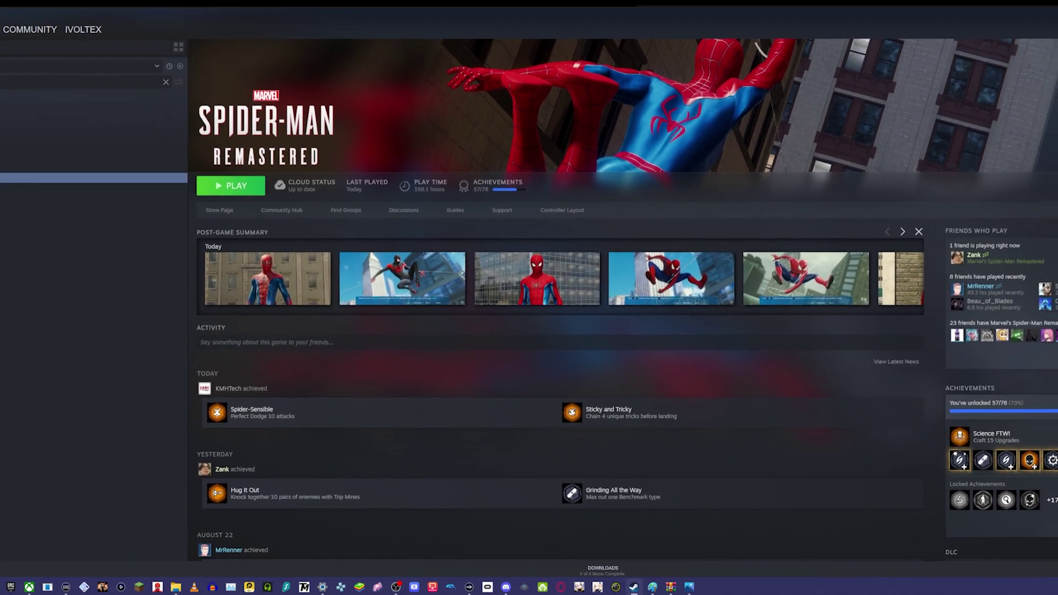
right_click(1, 179)
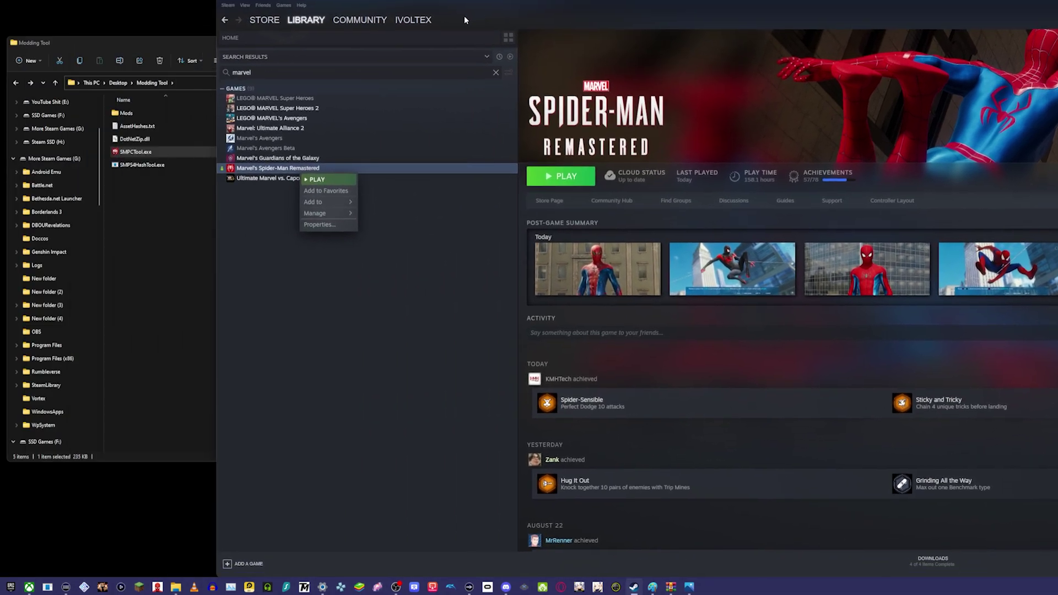
right_click(292, 187)
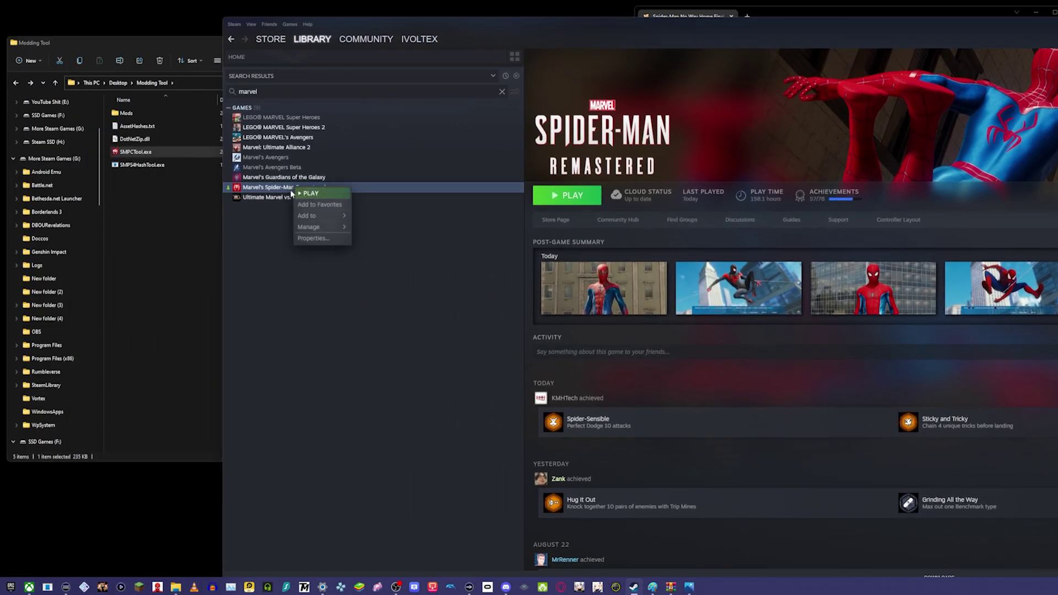
mouse_move(329, 227)
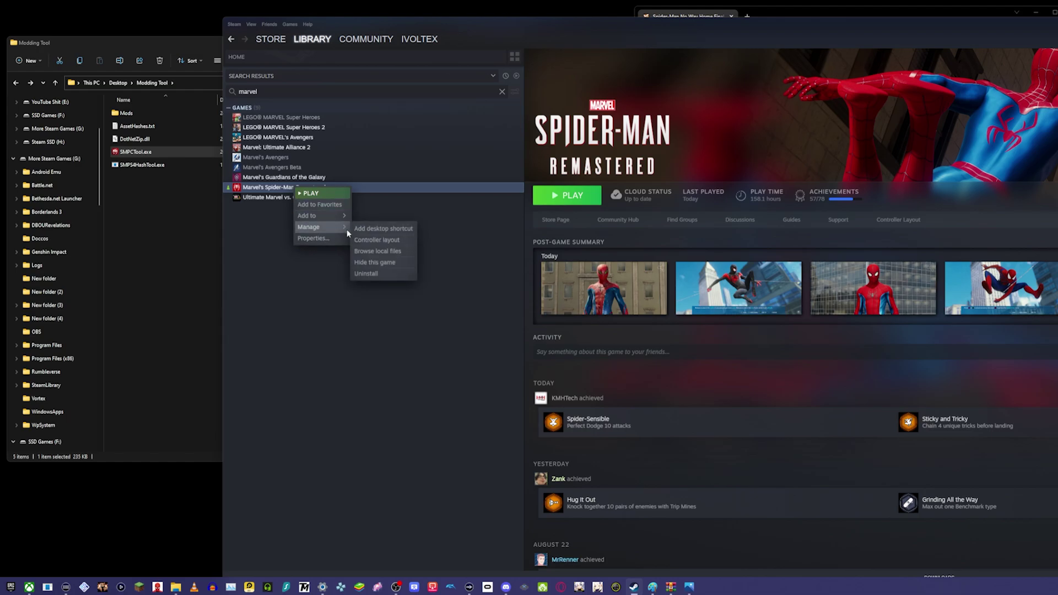
left_click(377, 253)
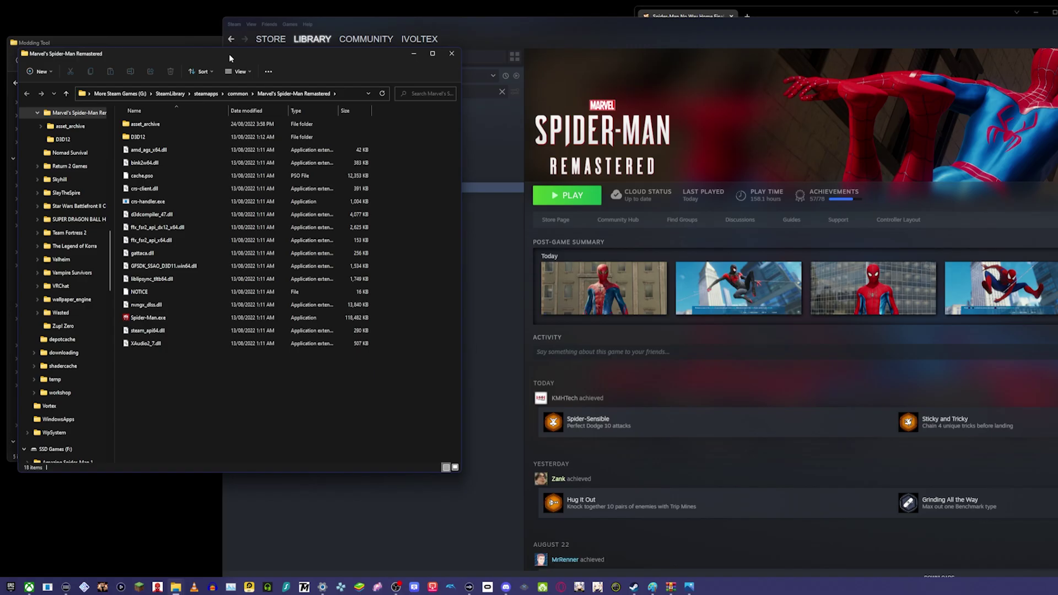
left_click_drag(230, 54, 696, 79)
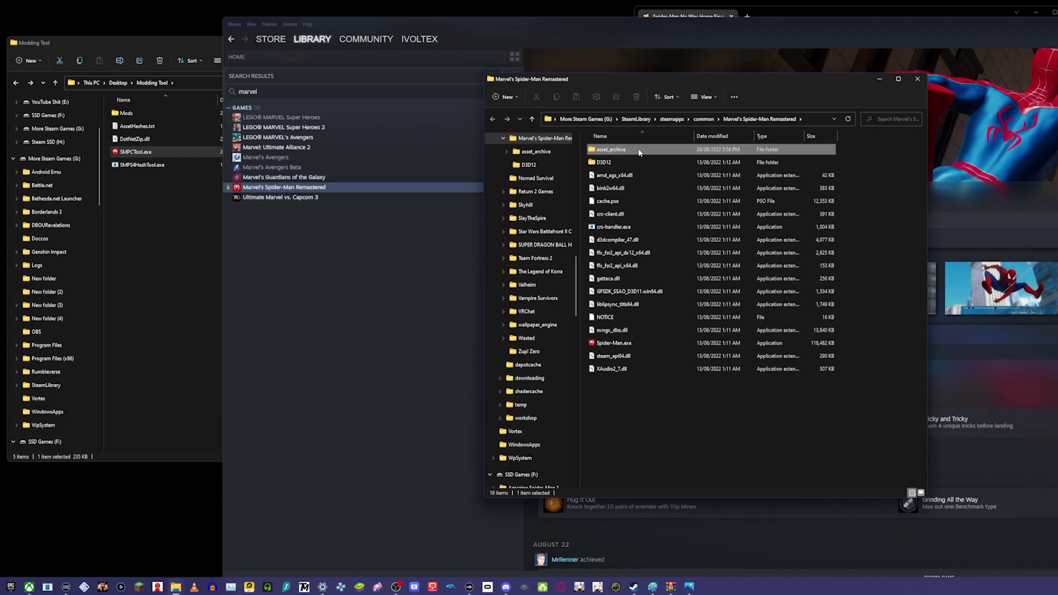
Open the game's asset_archive folder and copy its full path.
double_click(638, 147)
left_click(788, 118)
key("ctrl+c")
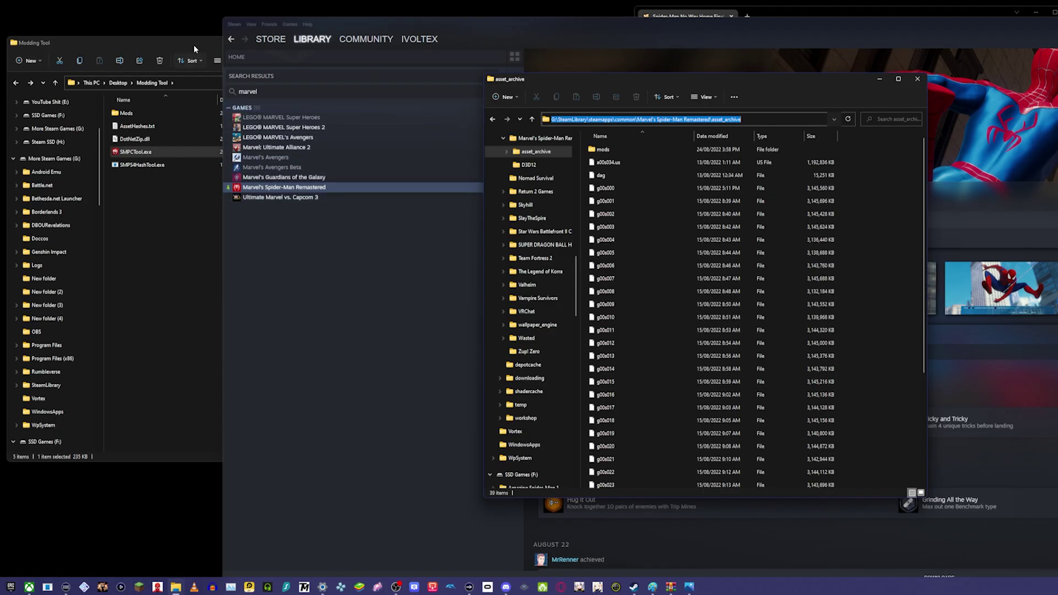
Set the modding tool's asset archive folder to the copied asset_archive path and acknowledge the confirmation.
left_click(190, 42)
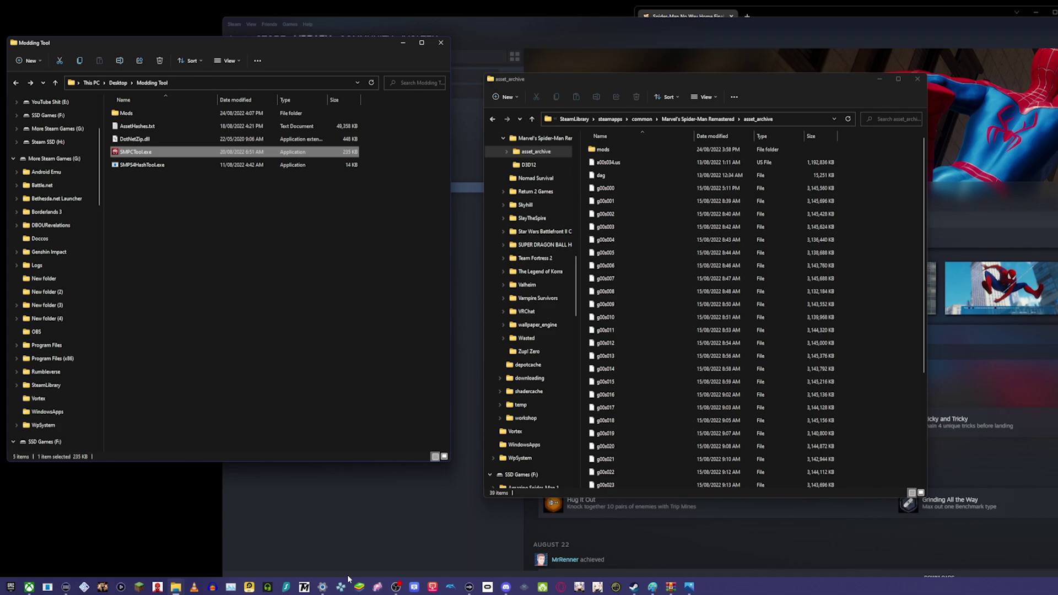
left_click(464, 174)
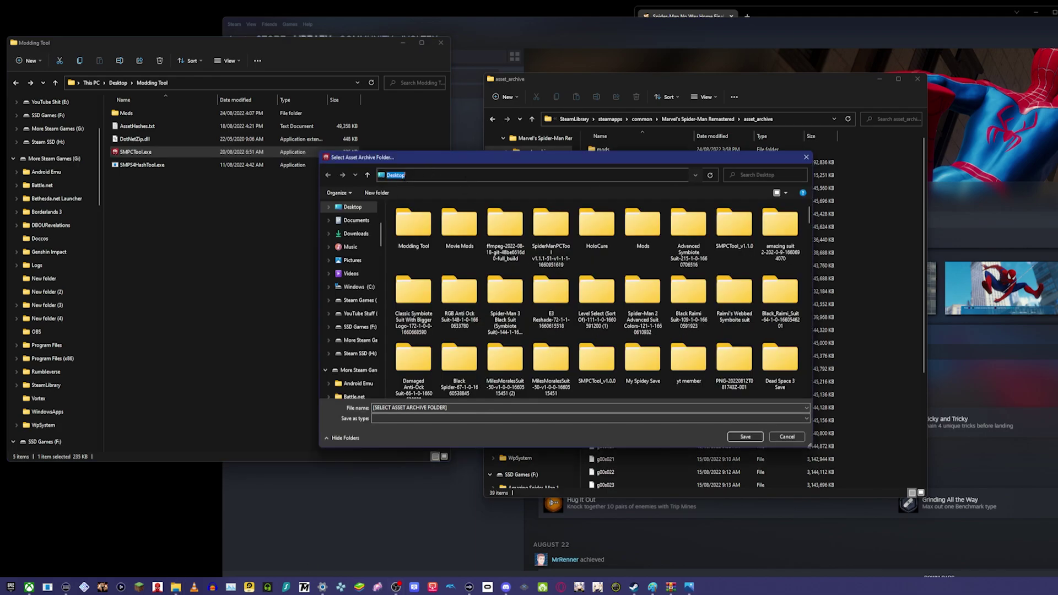
key("ctrl+v")
key("Return")
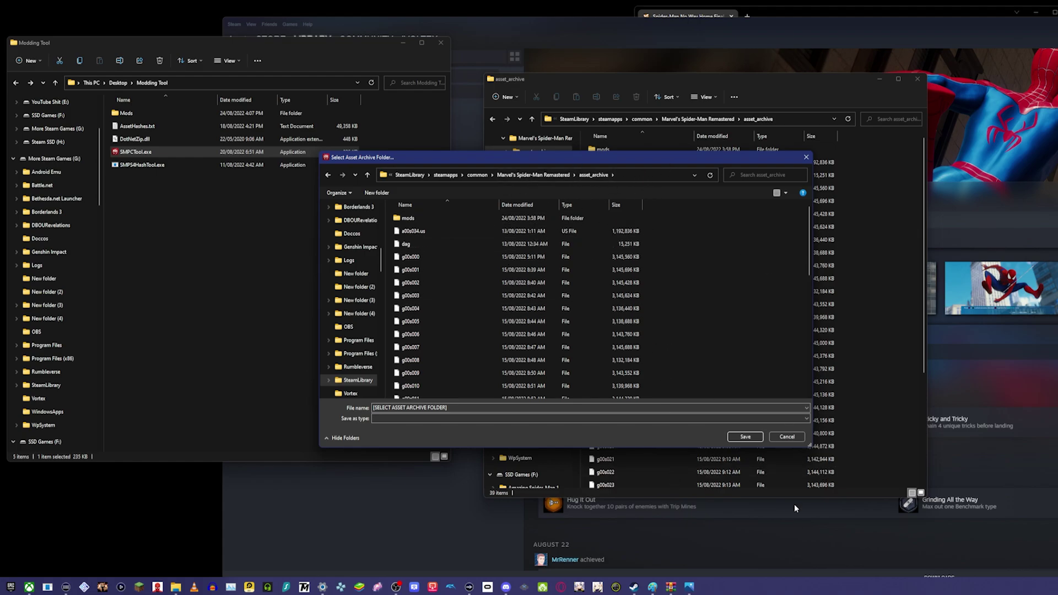
left_click(753, 437)
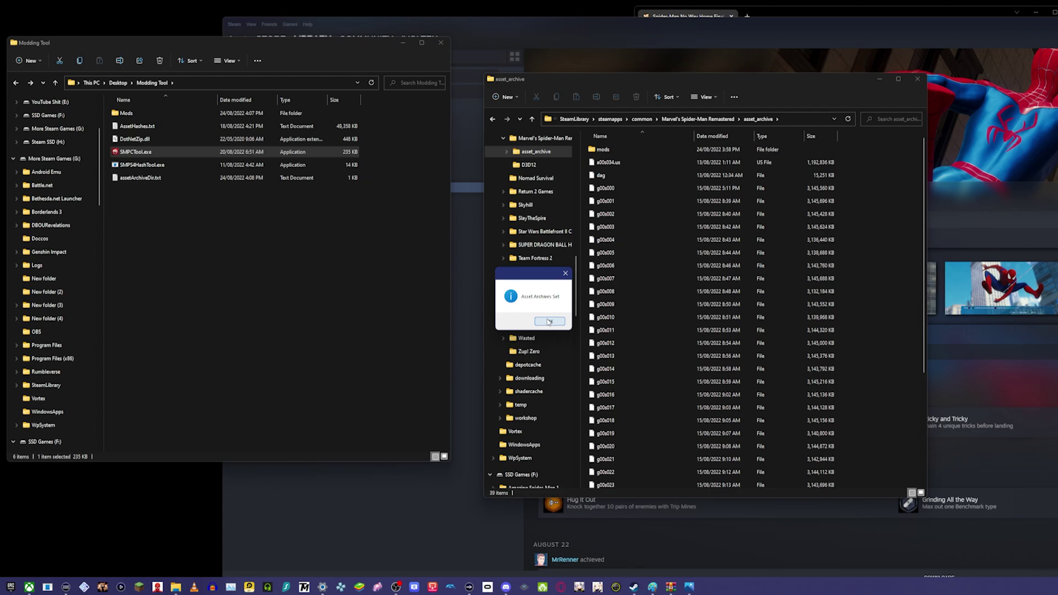
left_click(548, 321)
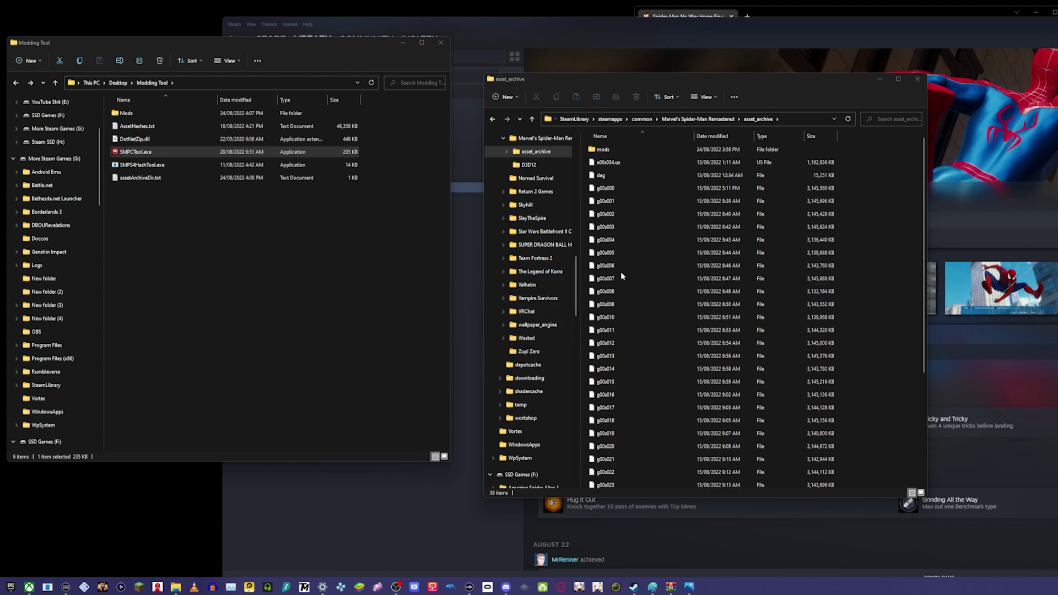
Relaunch SMPCTool.exe and open its Mod Manager.
double_click(153, 164)
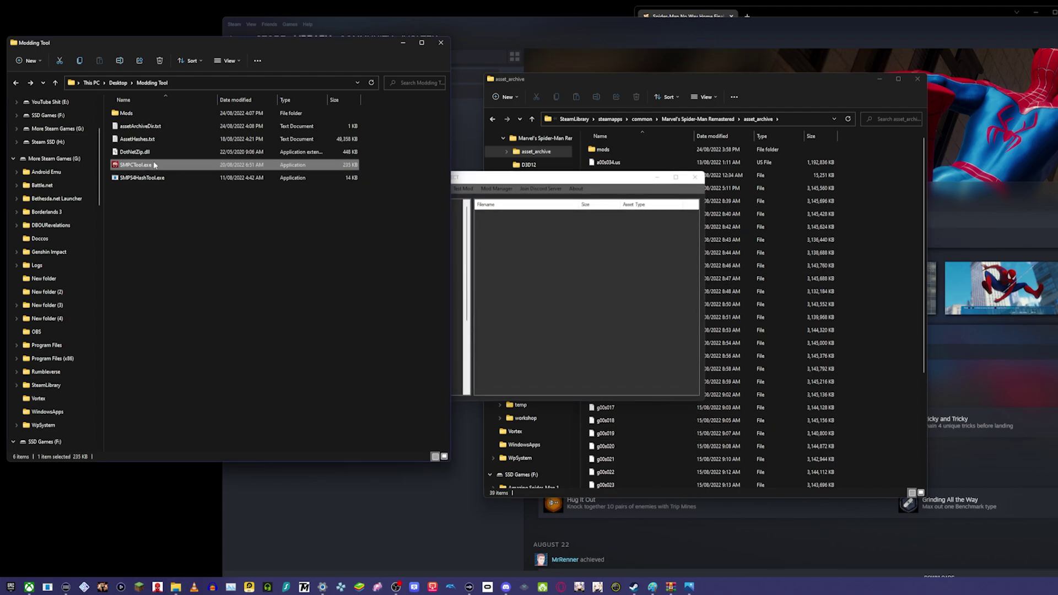
left_click(556, 322)
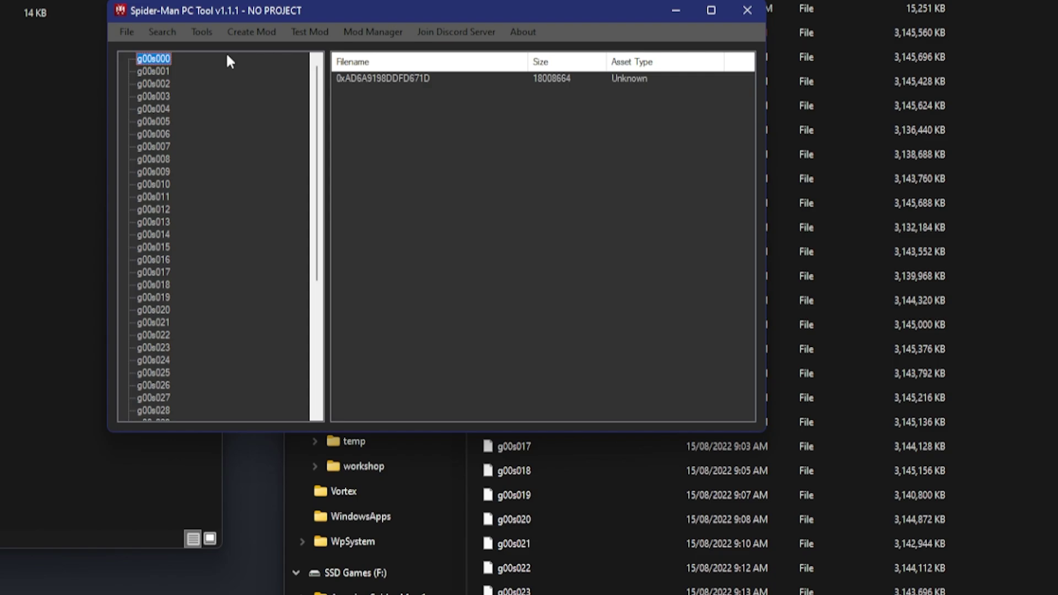
left_click(369, 32)
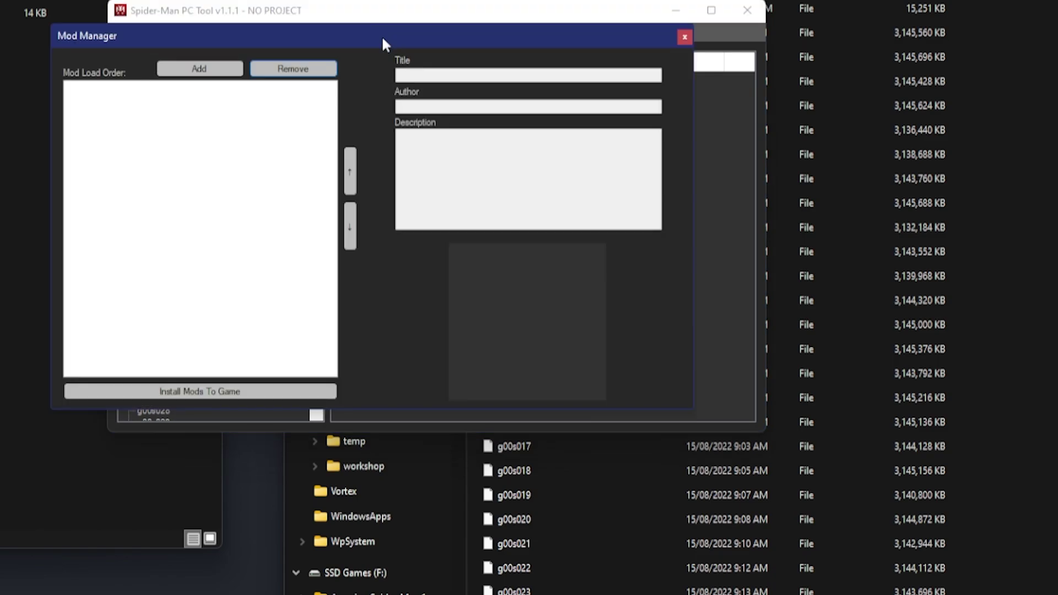
Add No-Way-Home.smpcmod from the Modding Tool's Mods folder to the mod load order.
left_click(192, 71)
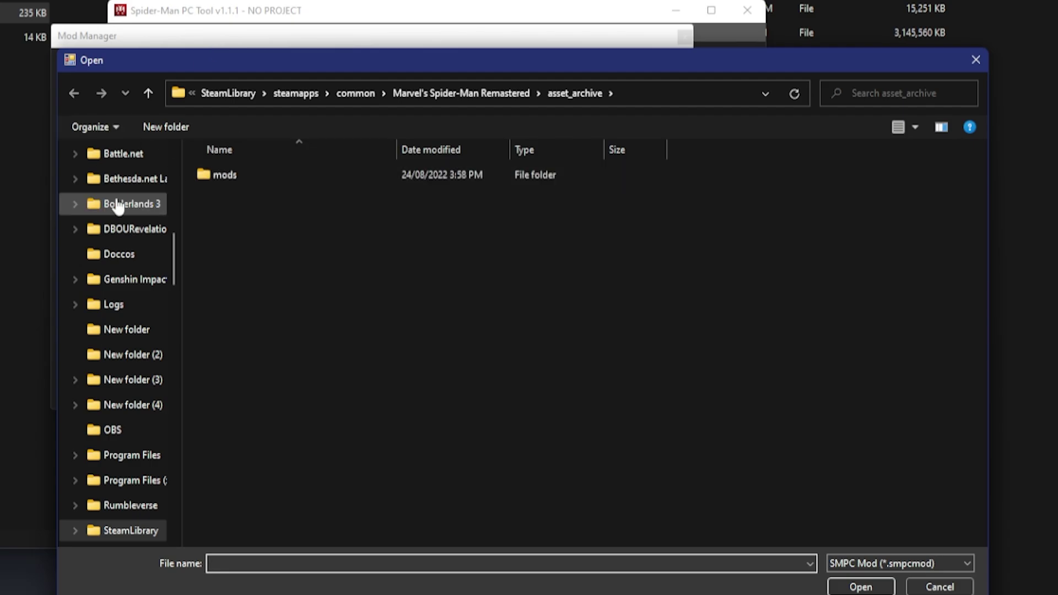
scroll(114, 205, "up", 10)
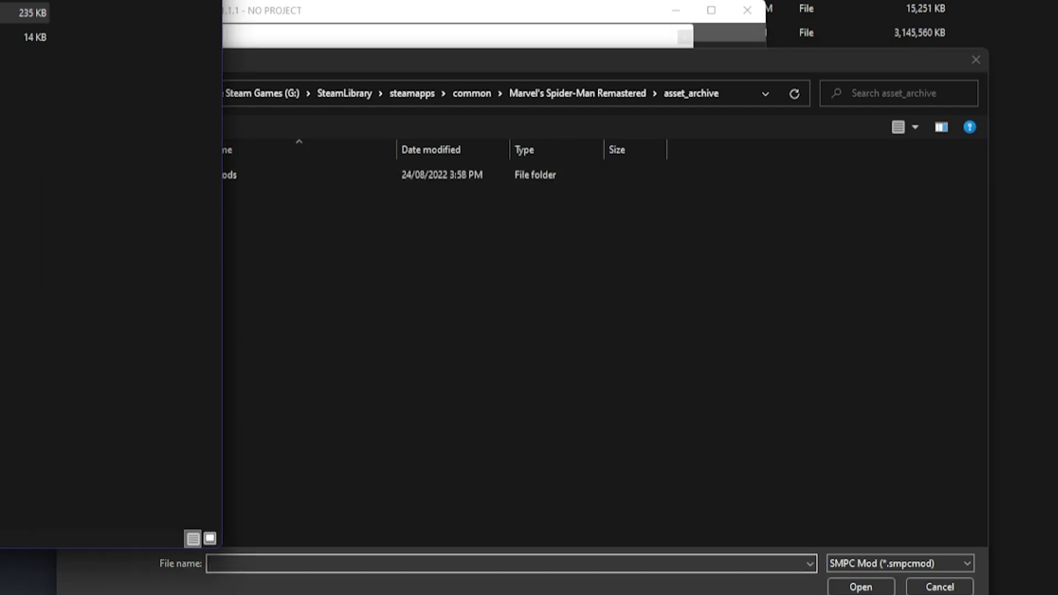
left_click(741, 92)
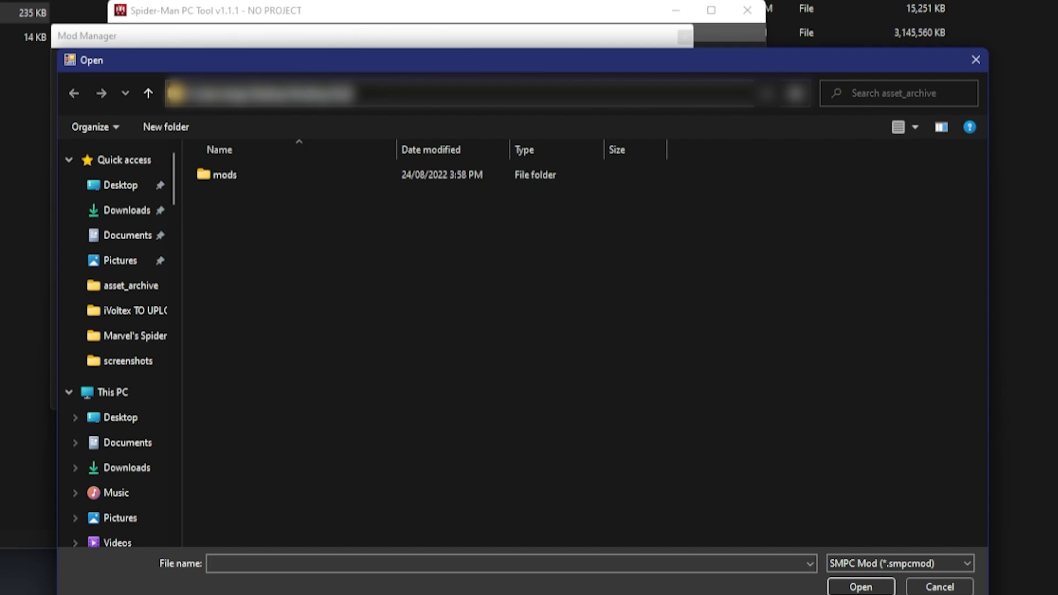
key("Return")
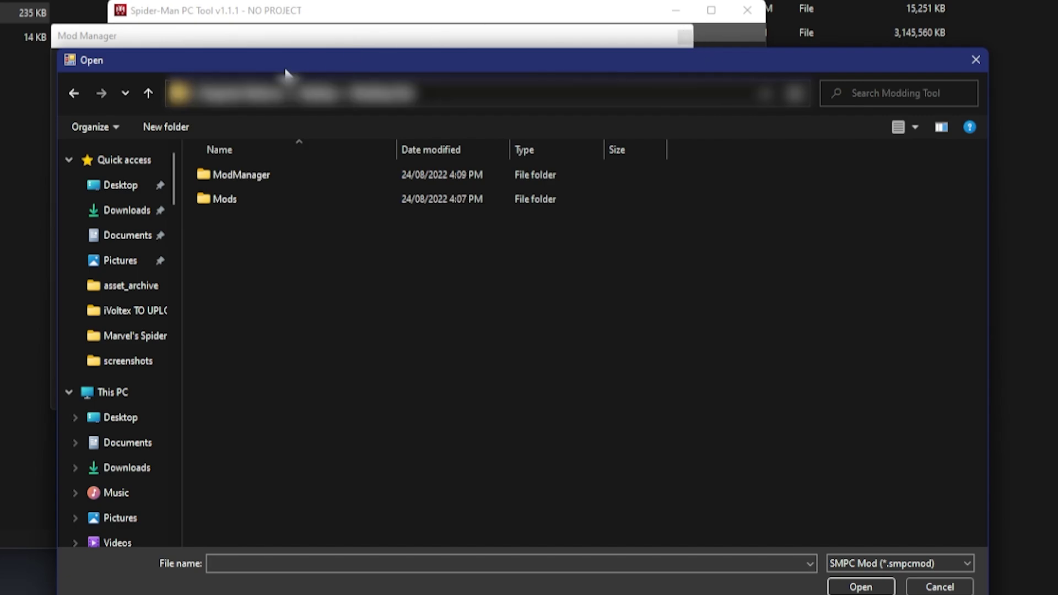
left_click(236, 200)
double_click(236, 200)
left_click(345, 177)
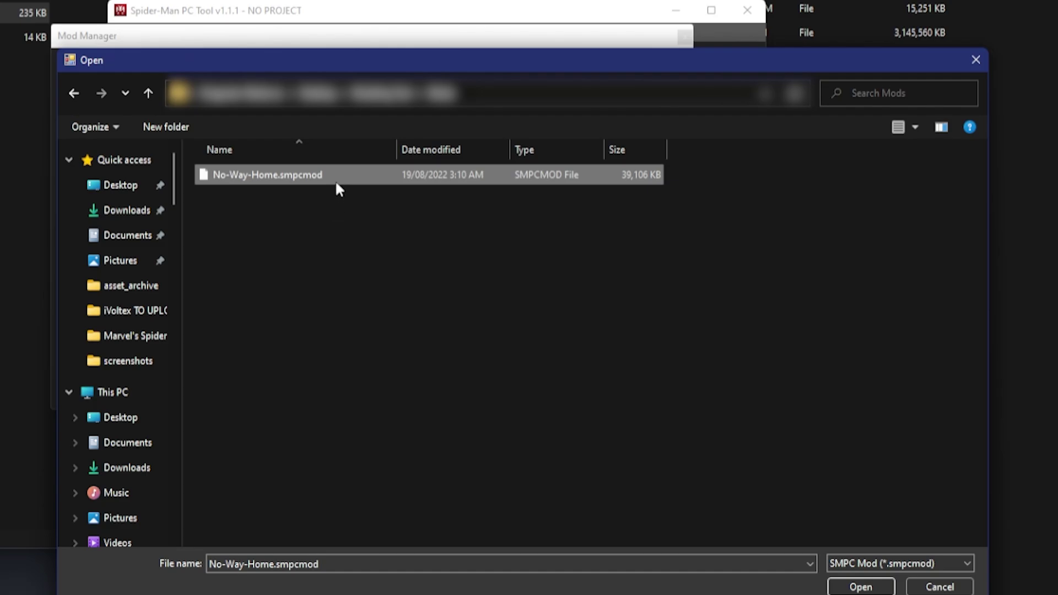
double_click(333, 173)
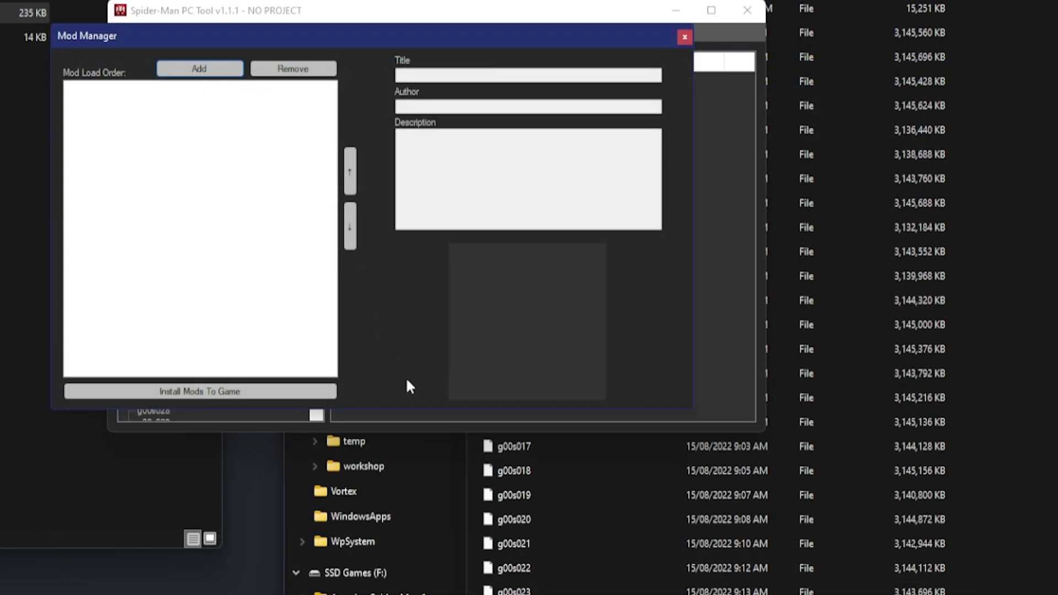
left_click(406, 284)
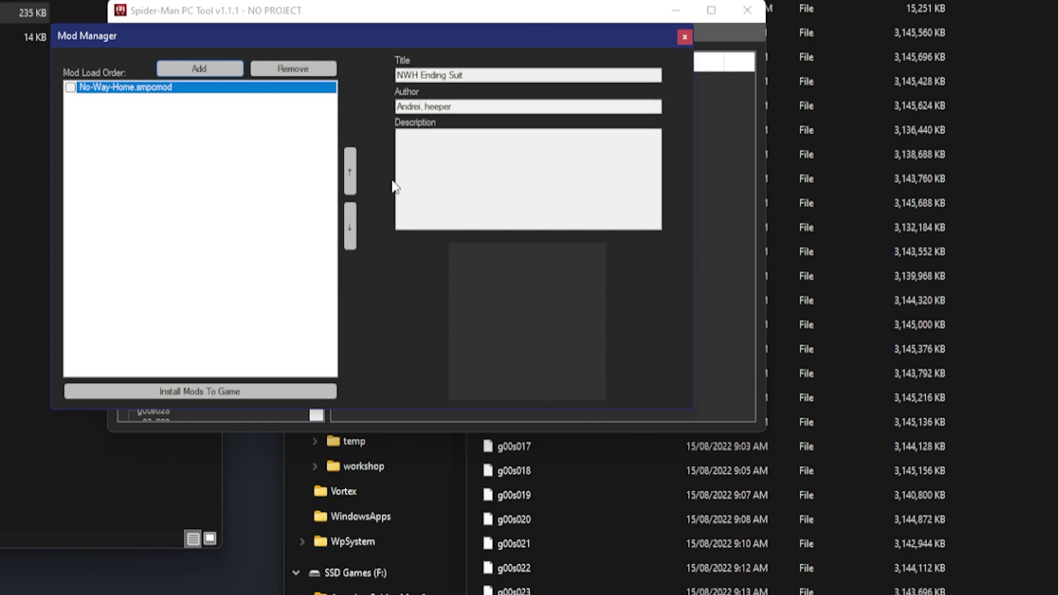
Enable No-Way-Home.smpcmod in the load order and install the mods to the game.
left_click(71, 88)
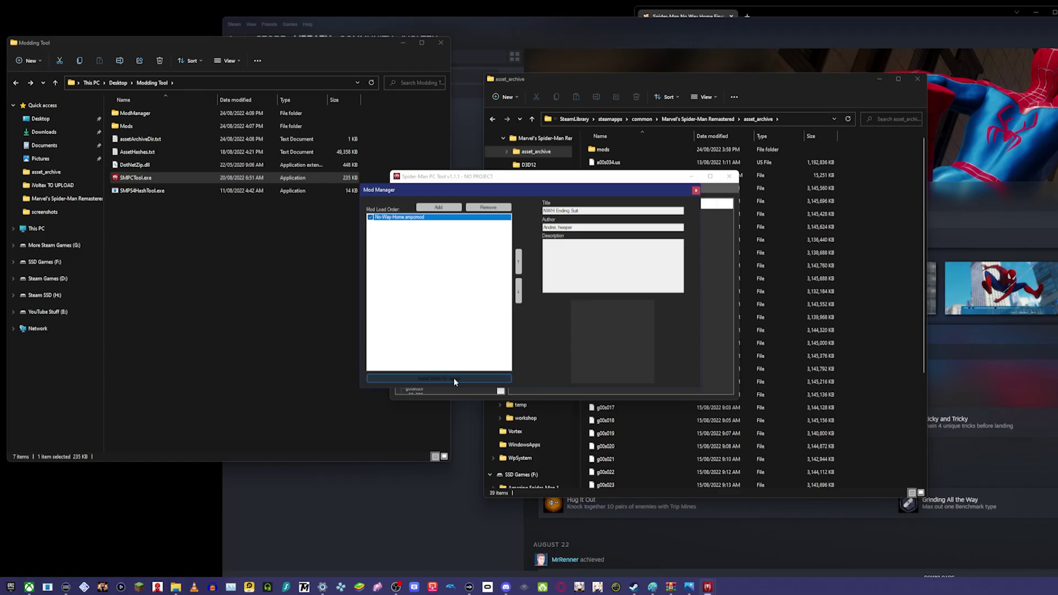
left_click(227, 390)
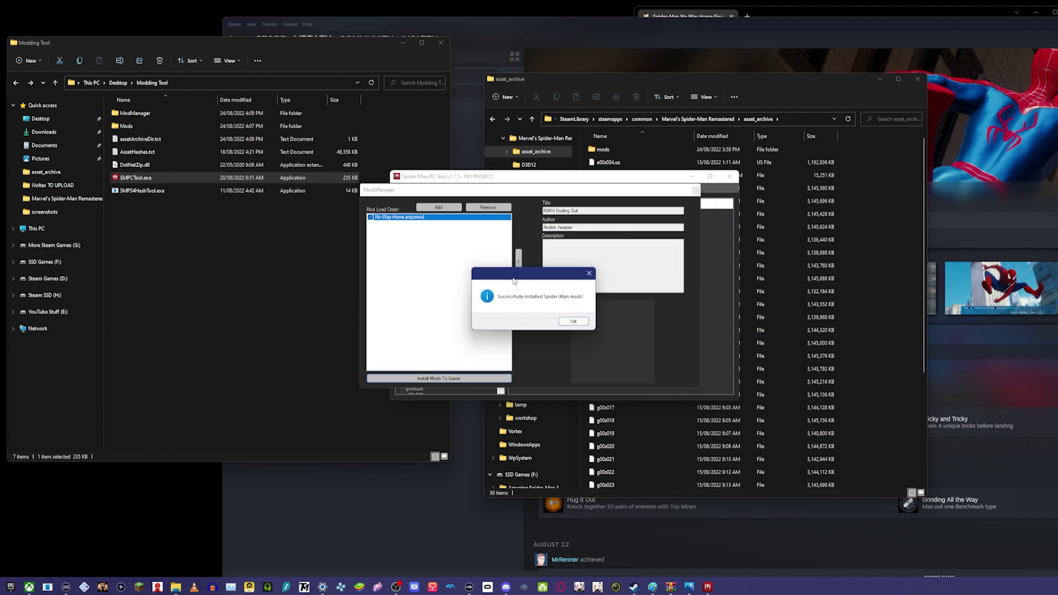
left_click(574, 322)
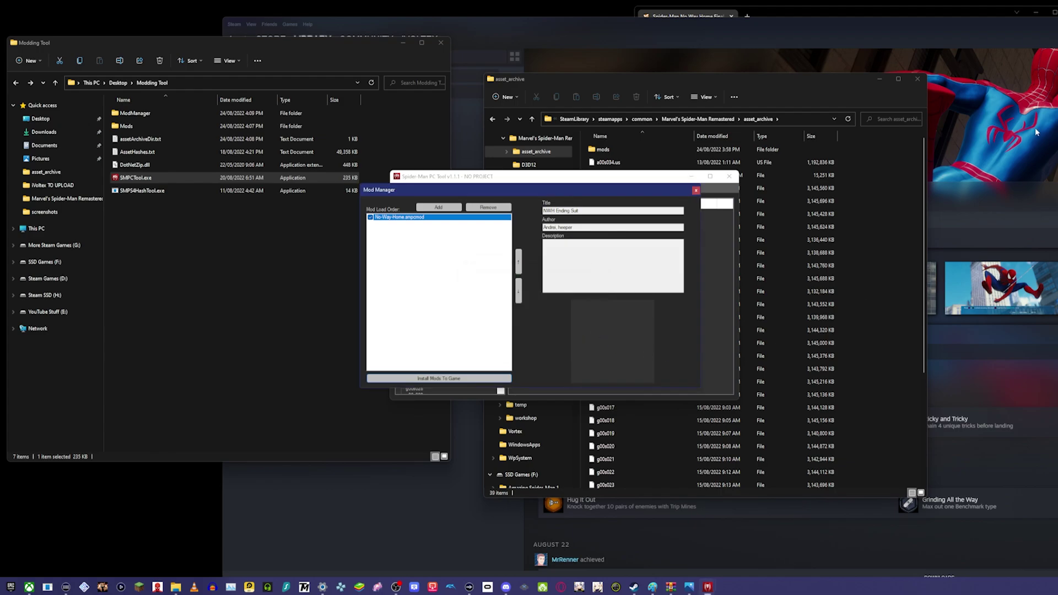
Switch to Steam, launch Marvel's Spider-Man Remastered and get into gameplay.
left_click(694, 56)
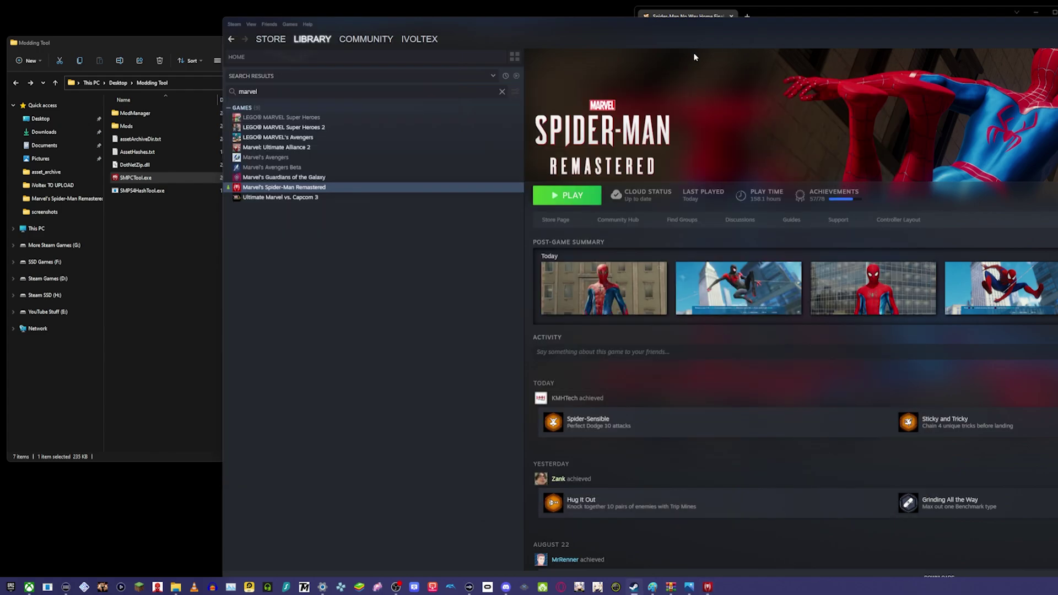
left_click(559, 201)
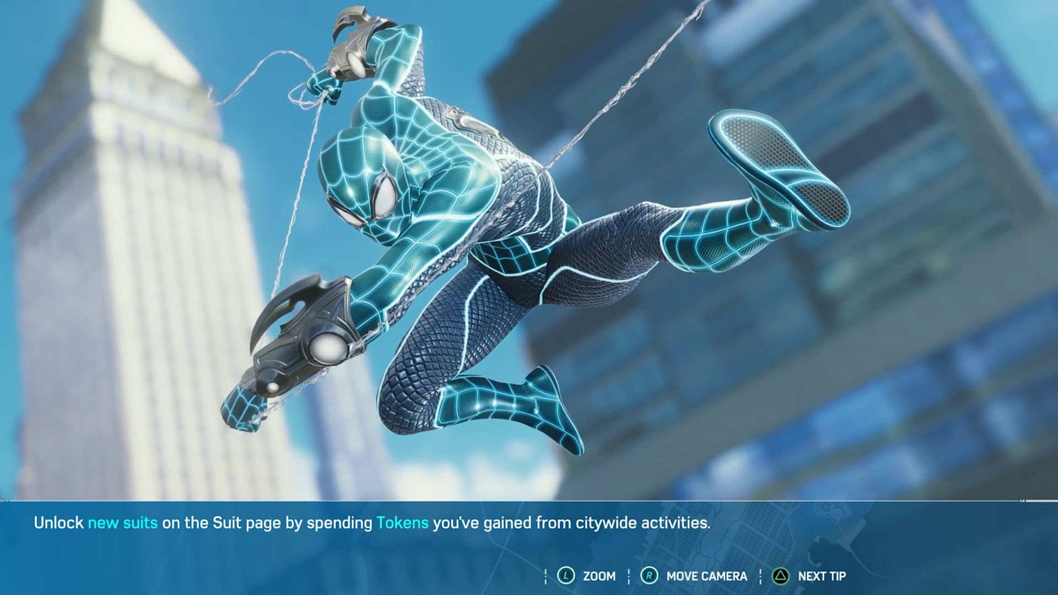
key("Return")
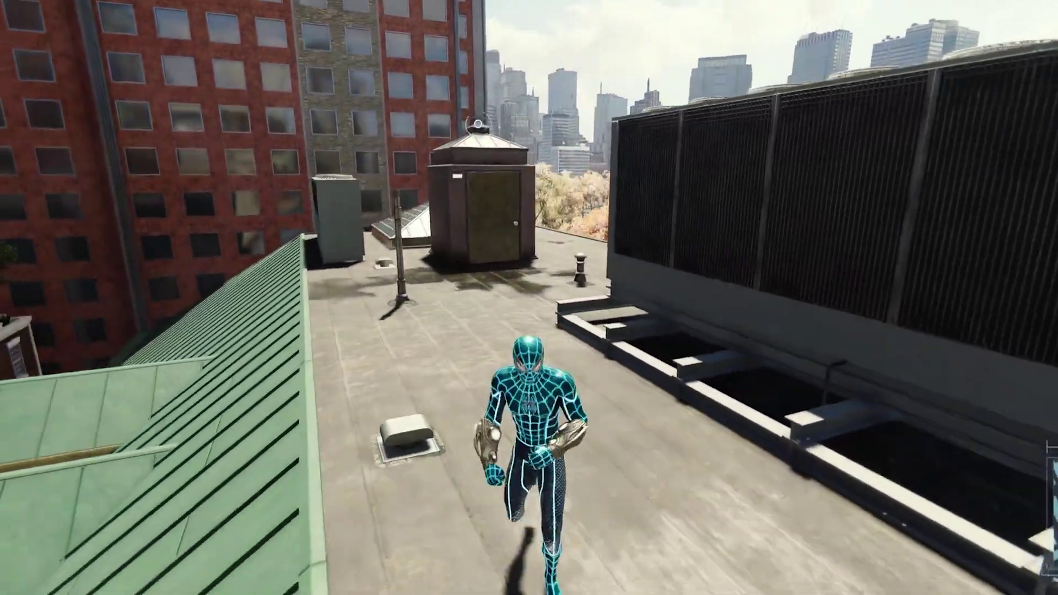
Equip the Upgraded Suit from the in-game suit selection and return to gameplay.
key("m")
key("e")
key("Return")
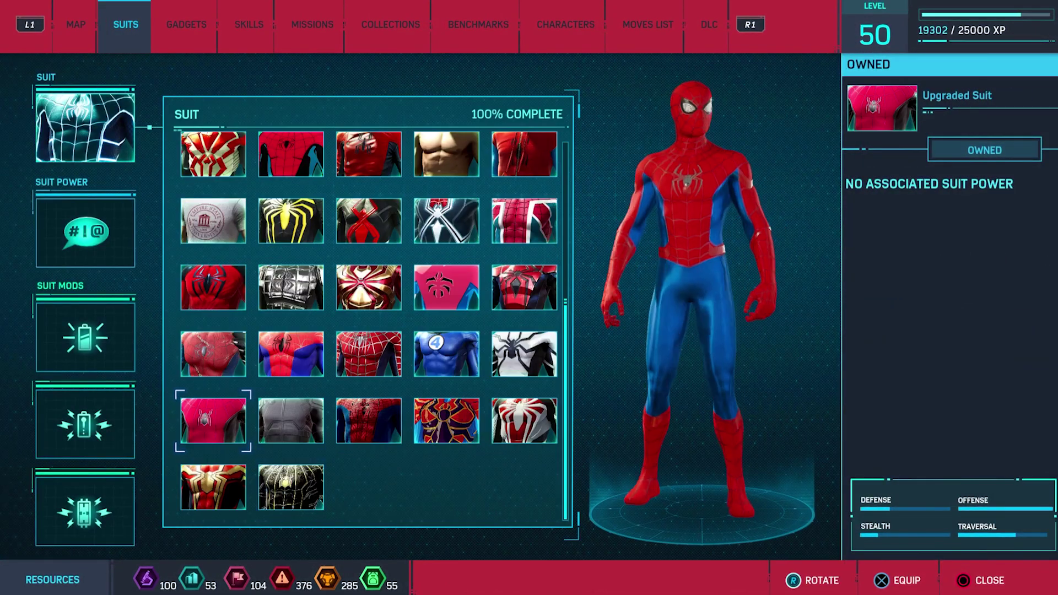
key("Escape")
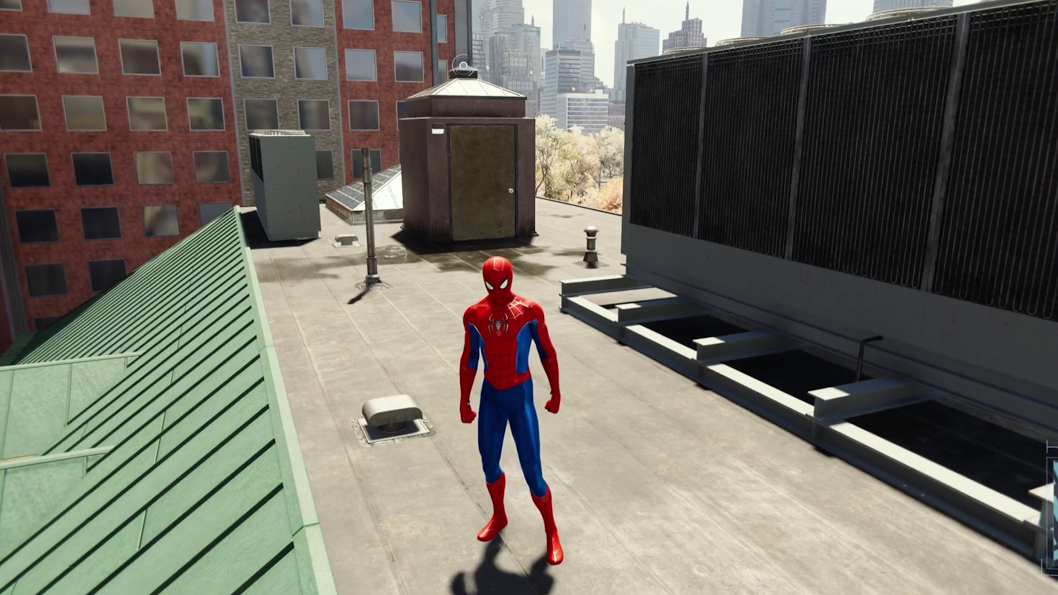
Examine the equipped suit's mask and chest emblem up close in Photo Mode, and web-swing through the city wearing it.
key("Escape")
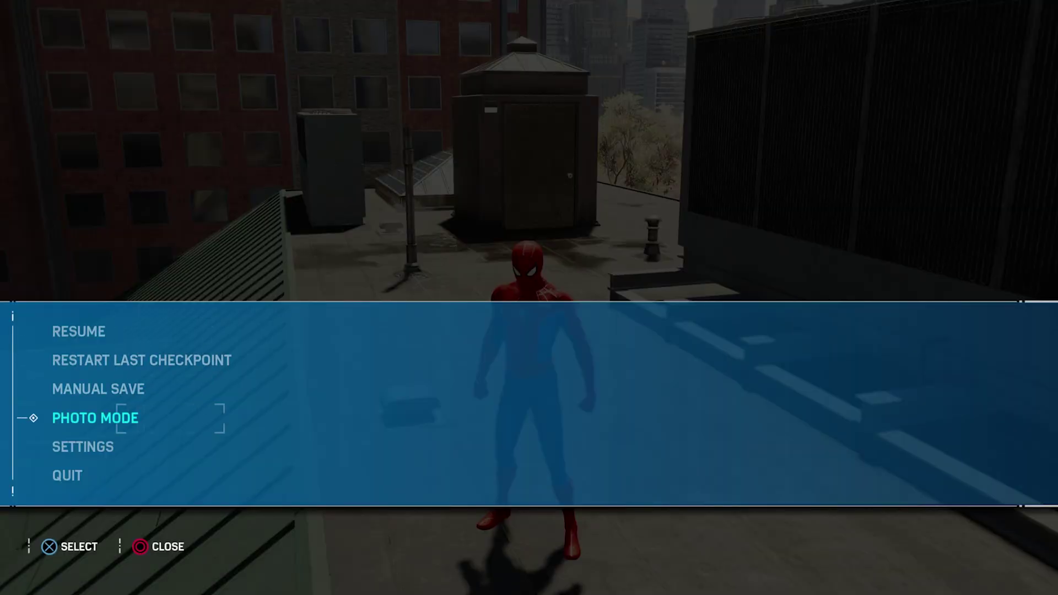
key("Return")
key("w")
key("h")
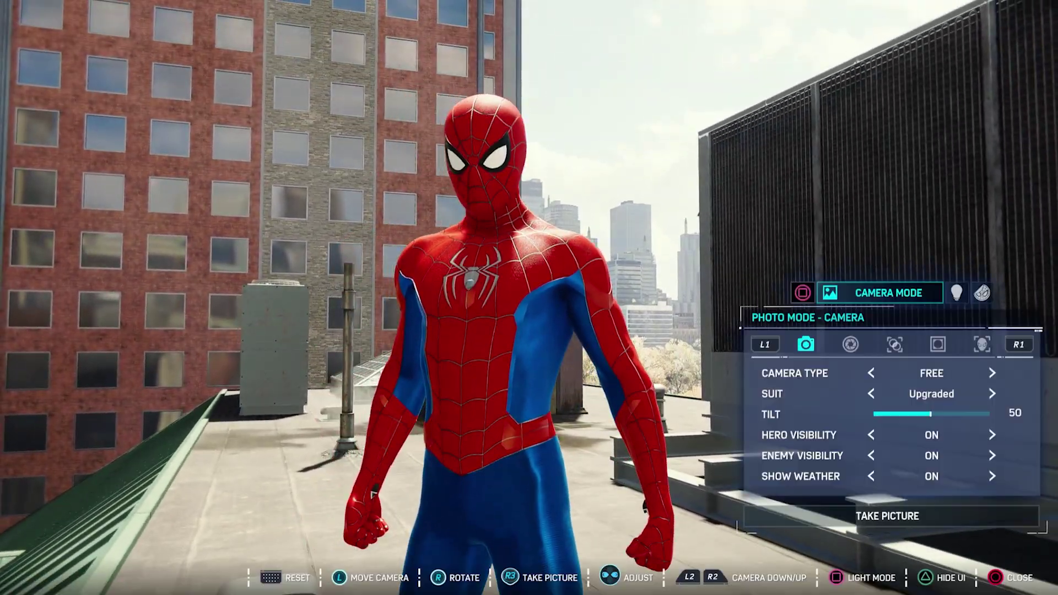
key("e")
key("Left")
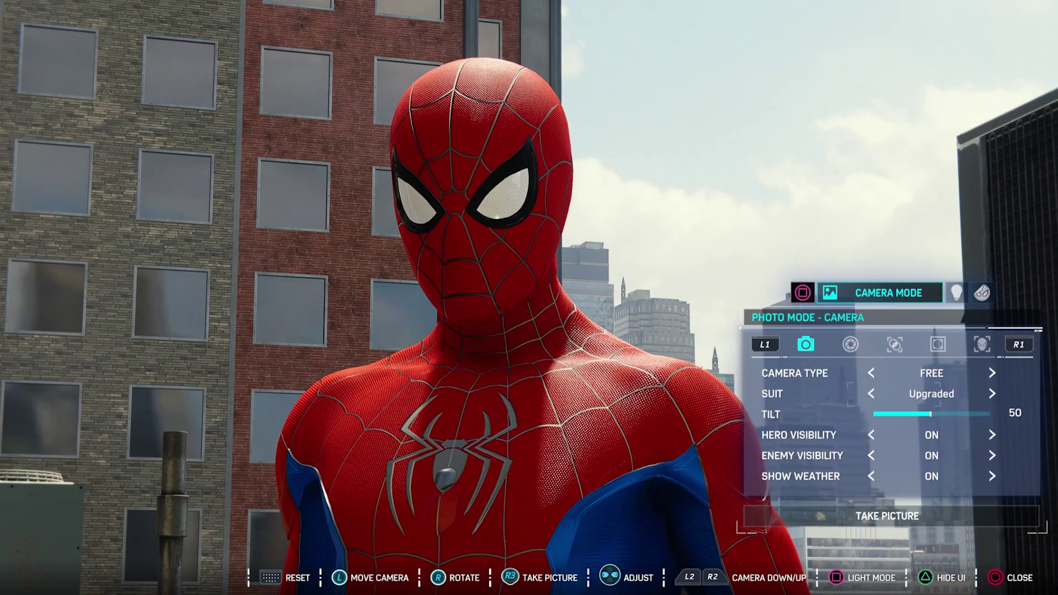
key("Down")
key("Up")
key("Right")
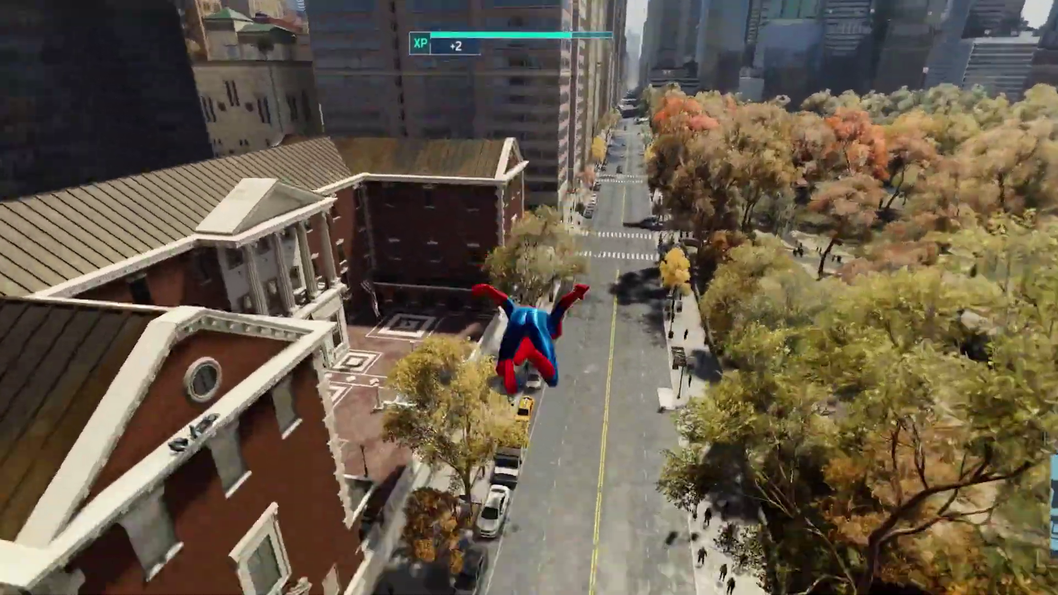
key("shift")
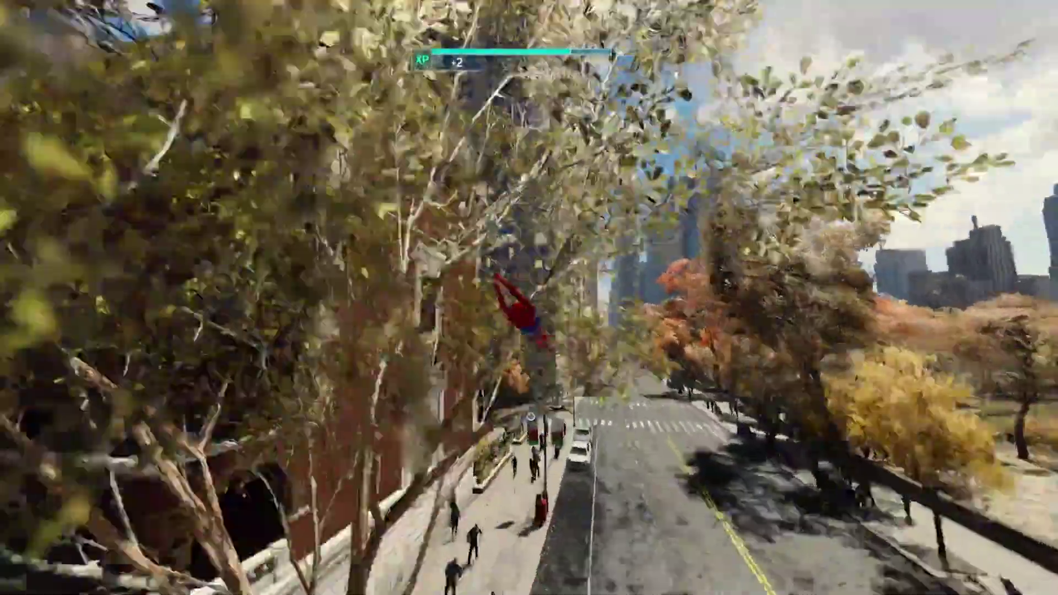